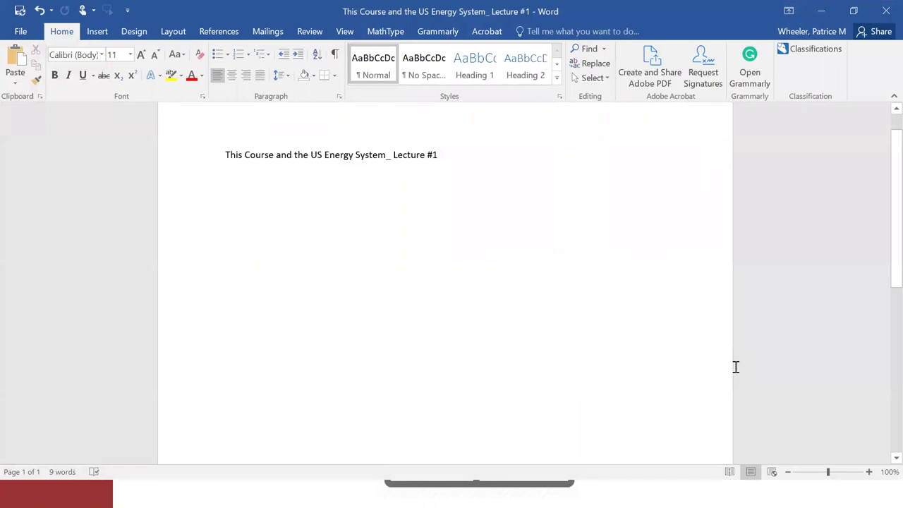
Check the OneNote Define energy notes, then bring the Chrome Lecture 1 video page to the front
key("alt+Tab")
key("alt+Tab")
key("alt+Tab")
key("alt+Tab")
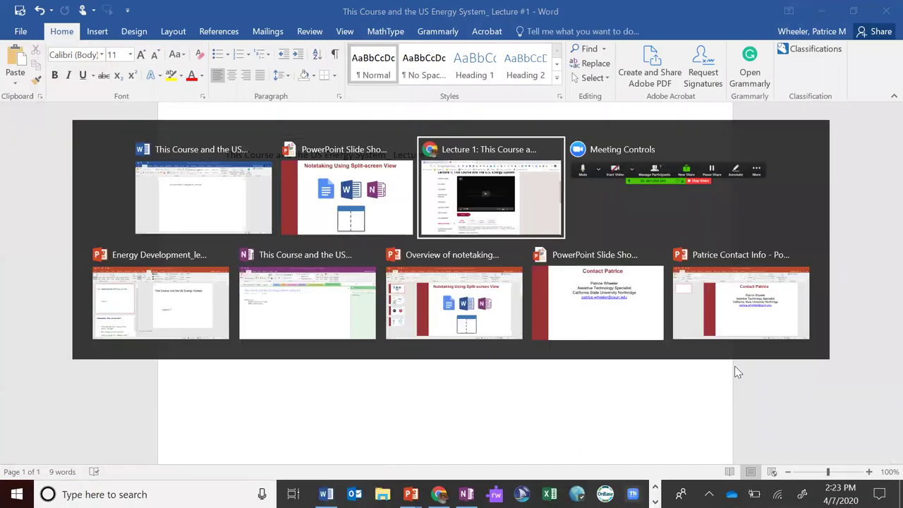
key("alt+Tab")
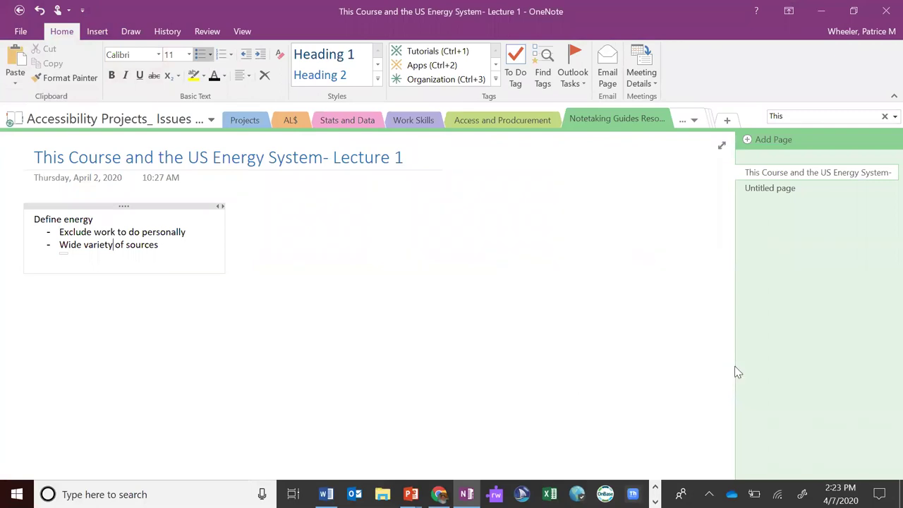
key("alt+Tab")
key("alt+Tab")
key("alt+Tab")
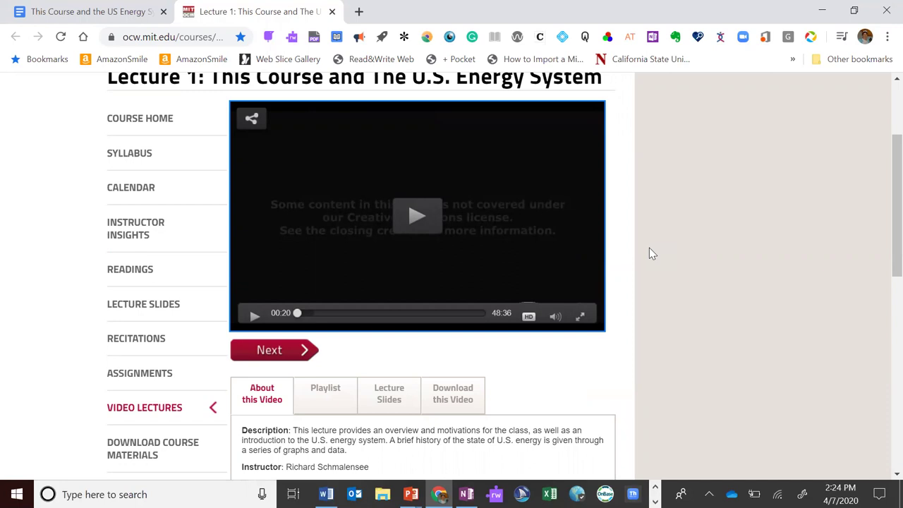
Snap the browser to the right half and Word to the left, and start the lecture video
key("super+Right")
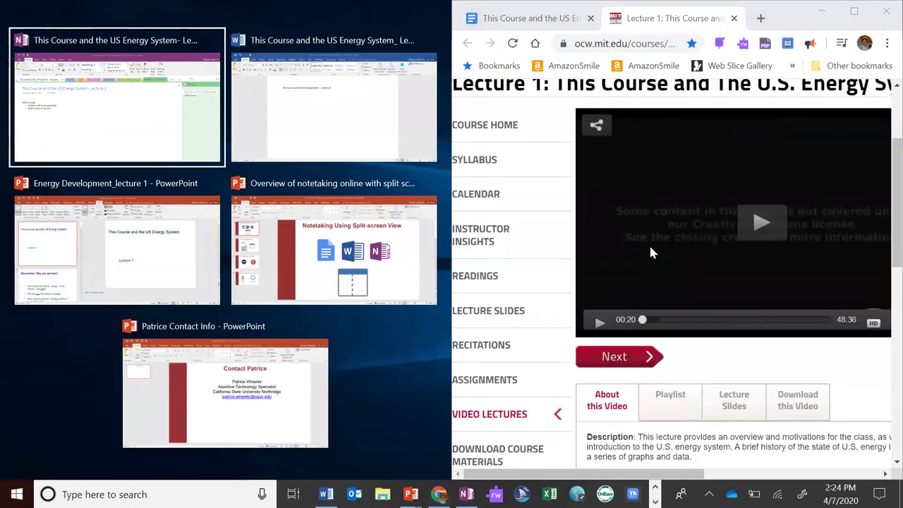
key("Return")
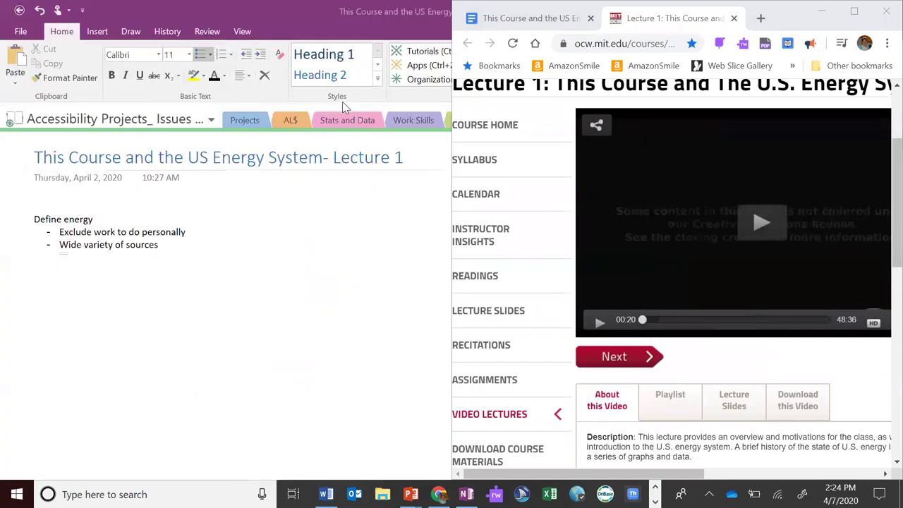
key("alt+Tab")
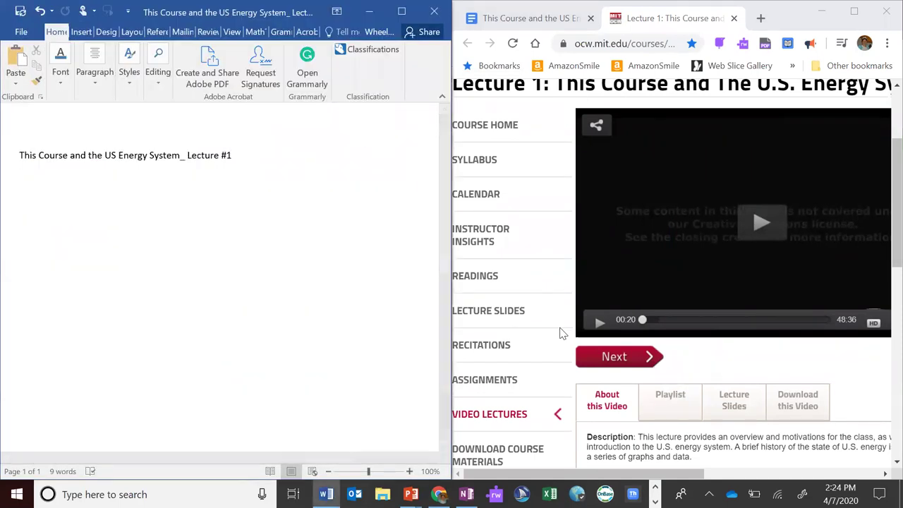
left_click(598, 321)
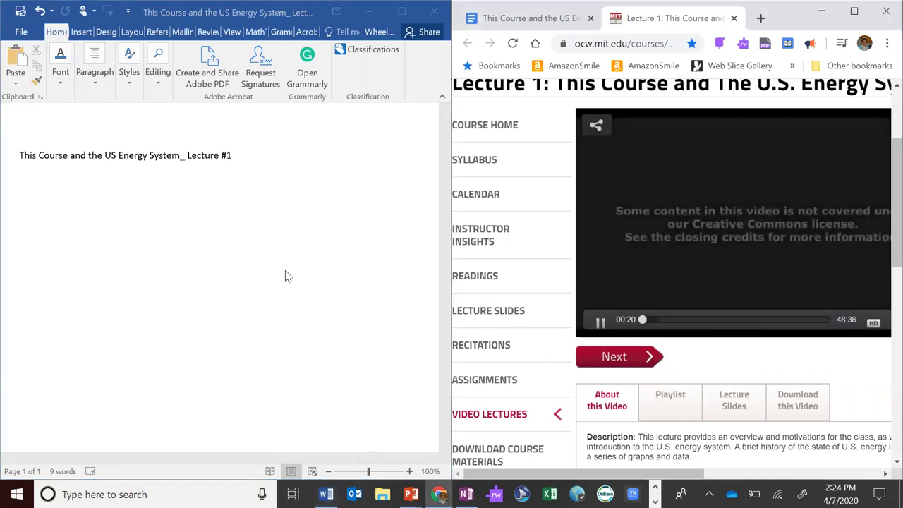
Type 'Define energy' with a student's dash bullet 'currewncy' and indented sub-bullet 'mionetary only?'
left_click(92, 205)
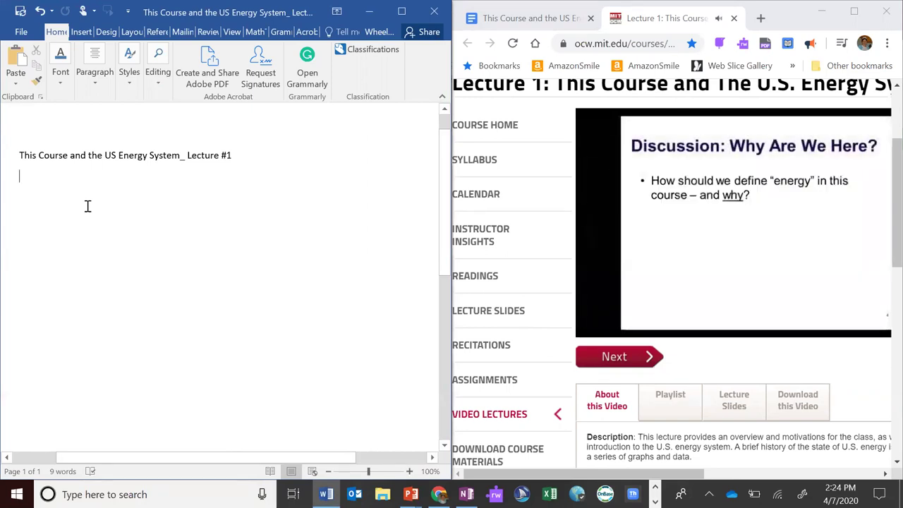
type("De")
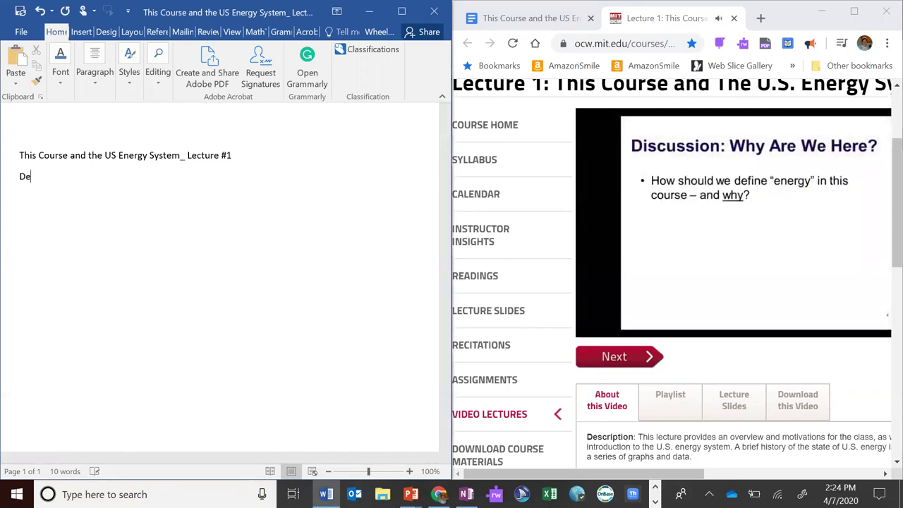
type("fine en")
type("rgy")
key("BackSpace")
key("BackSpace")
key("BackSpace")
type("rgy")
key("BackSpace")
key("BackSpace")
key("BackSpace")
type("ergy")
key("Return")
type("- eri")
type("c:")
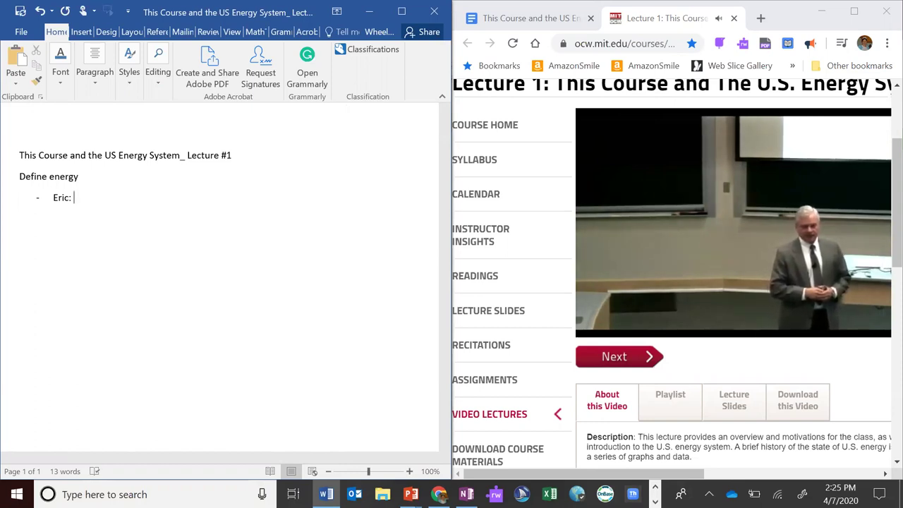
type("currewncy")
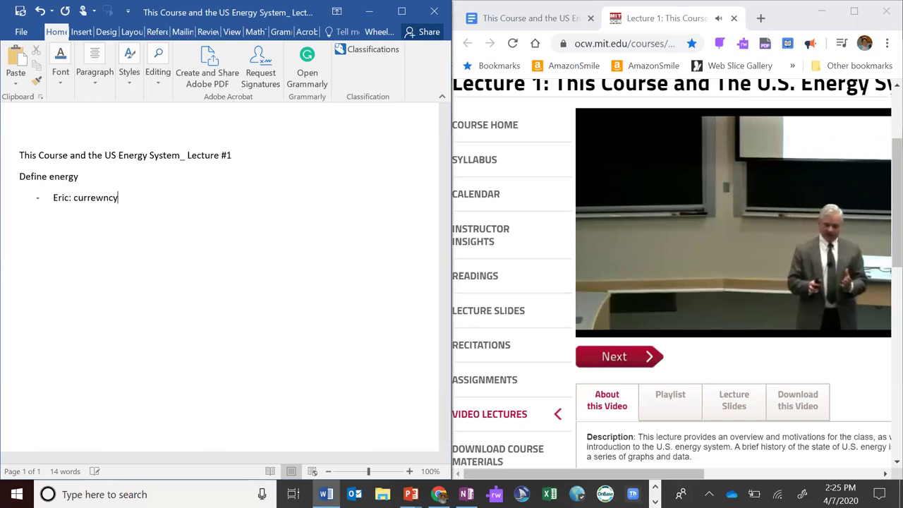
key("Return")
key("Tab")
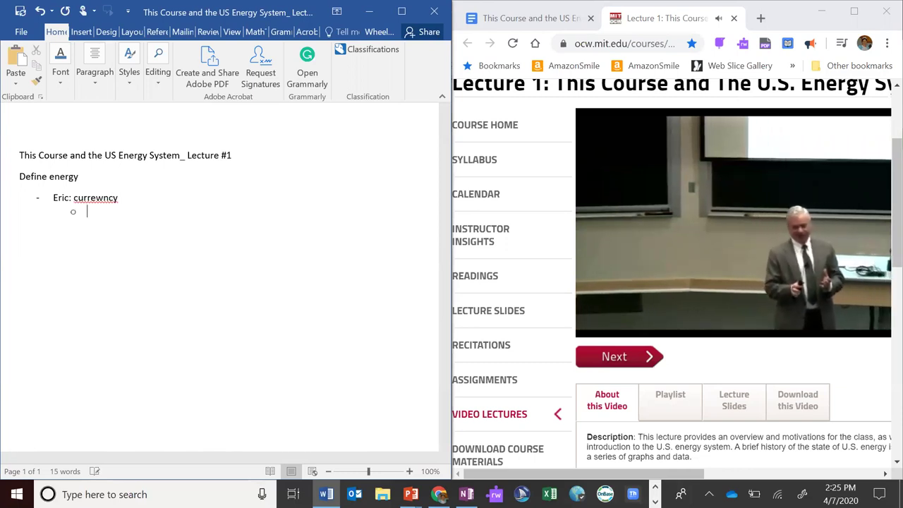
type("mioneta")
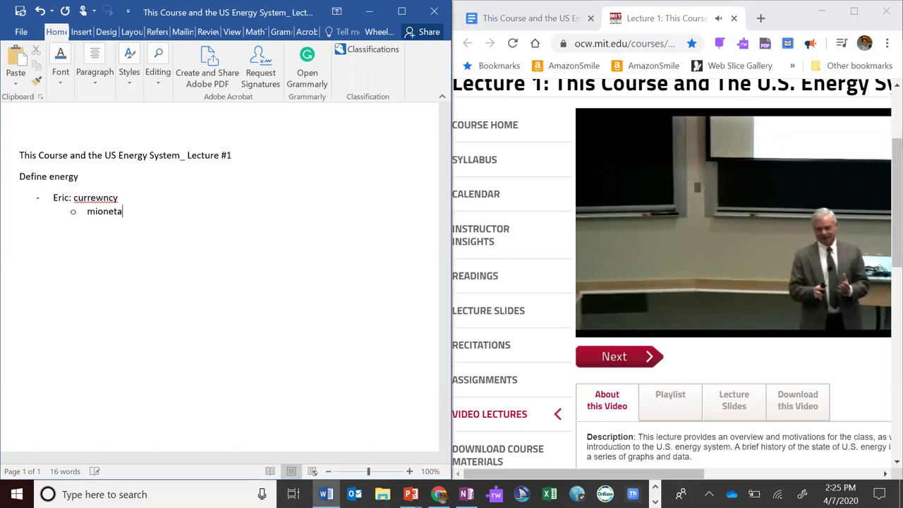
type("ry only?")
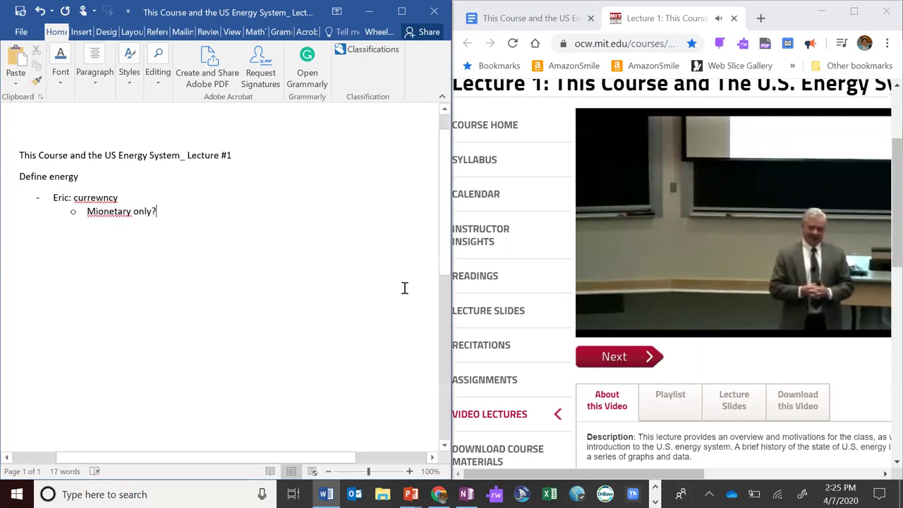
Pause the video and accept the spelling suggestions 'currency' and 'Monetary' in the Word notes
left_click(600, 327)
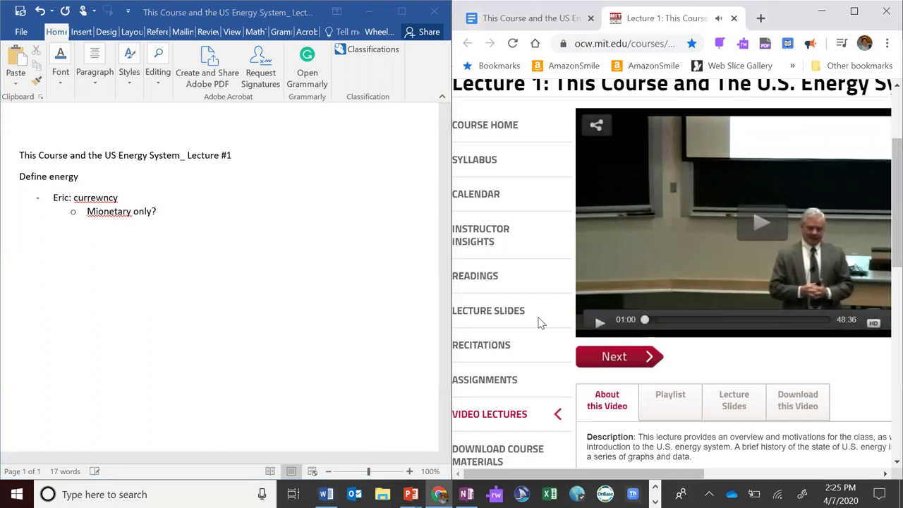
left_click(91, 200)
right_click(91, 199)
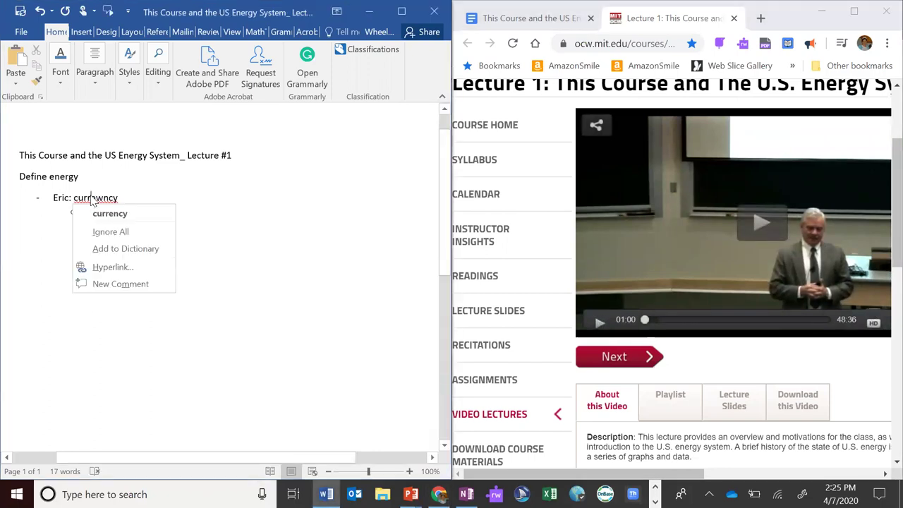
left_click(101, 210)
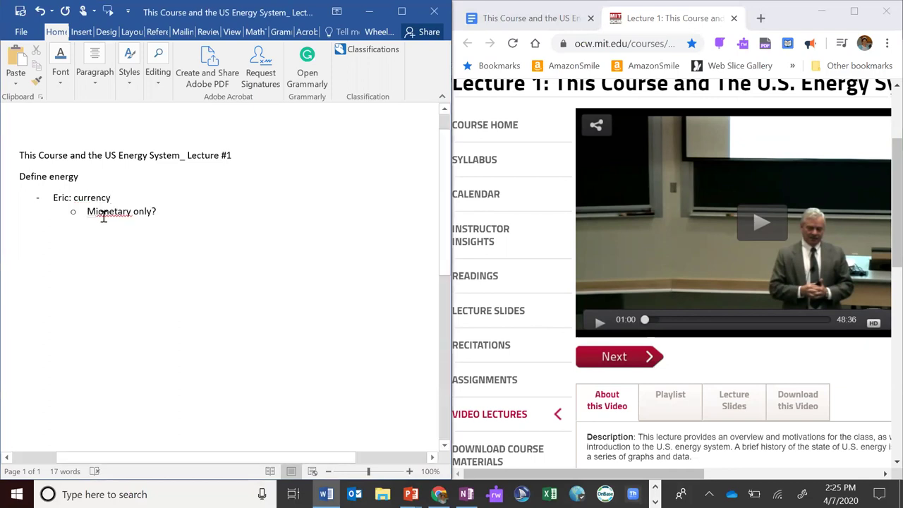
right_click(102, 217)
left_click(112, 227)
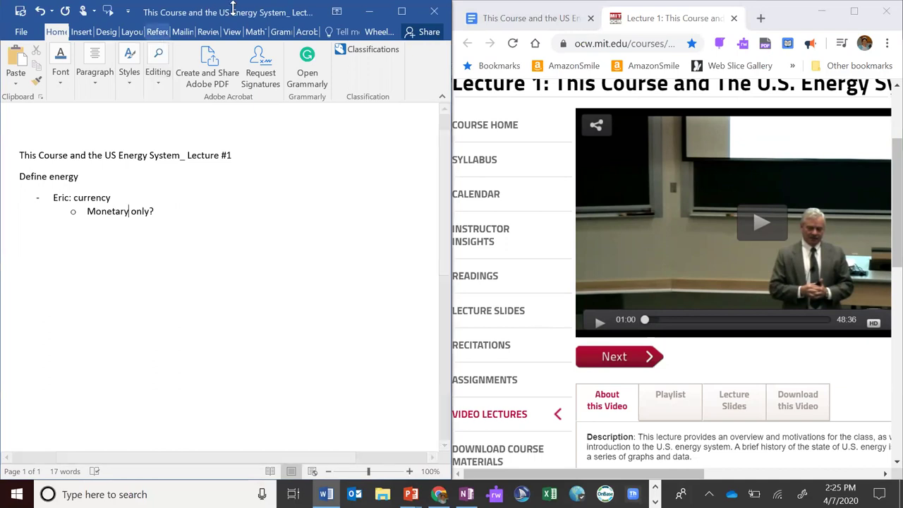
Return Word to half-screen, maximize Chrome, and look at the Google Docs tab before going back to Lecture 1
left_click(402, 12)
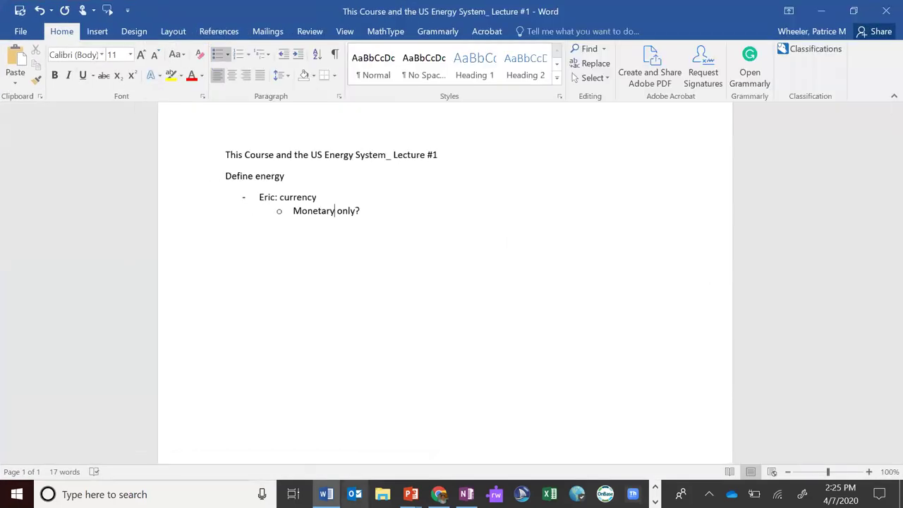
double_click(402, 12)
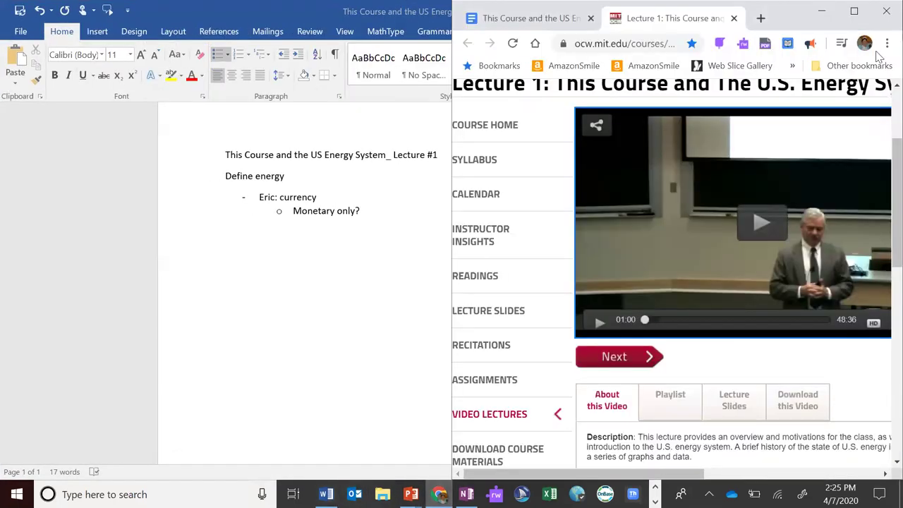
left_click(853, 12)
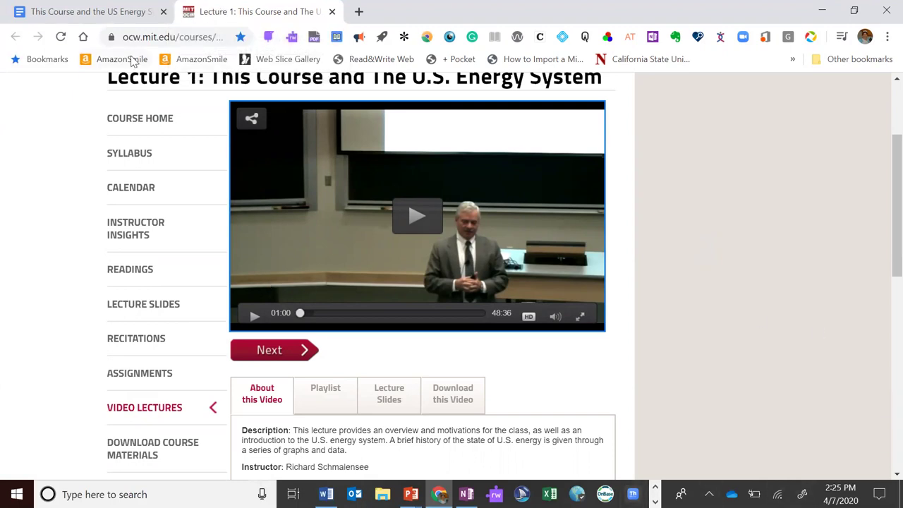
left_click(105, 19)
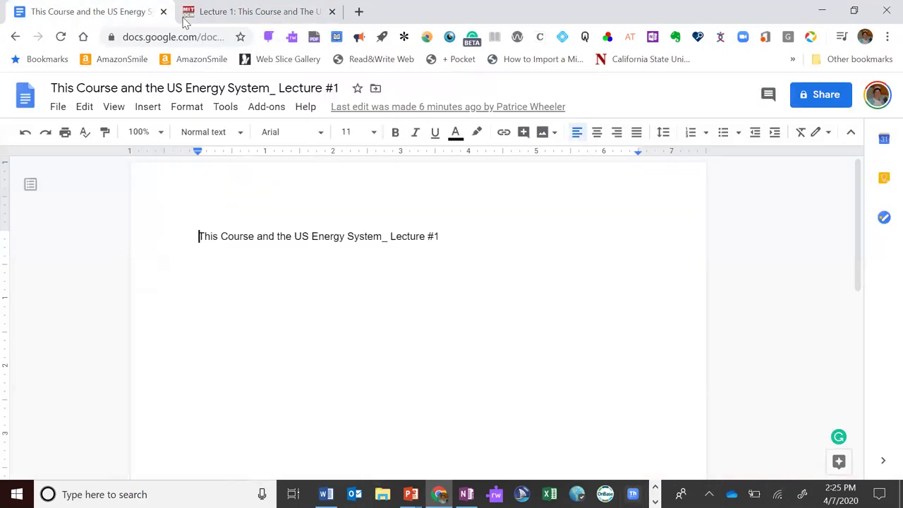
left_click(250, 19)
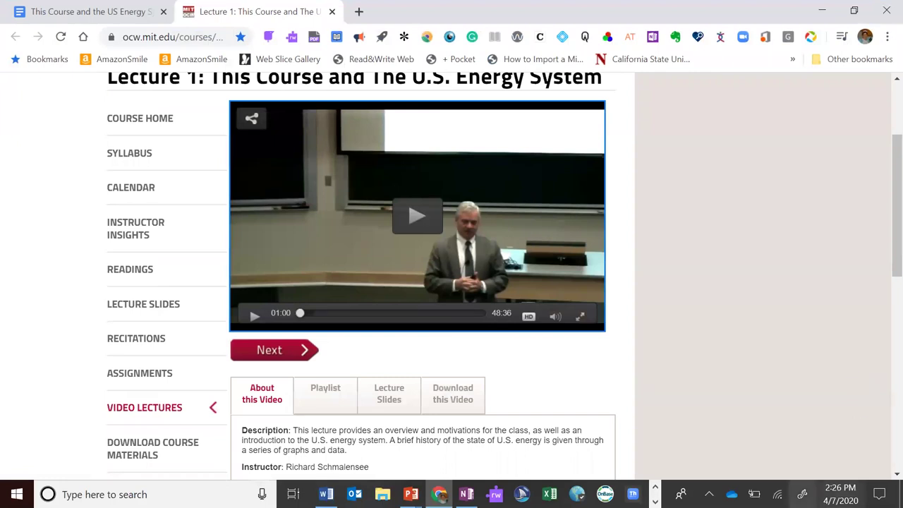
In a new Chrome window, open the Google Docs document 'This Course and the US Energy System_ Lecture #1'
mouse_move(439, 494)
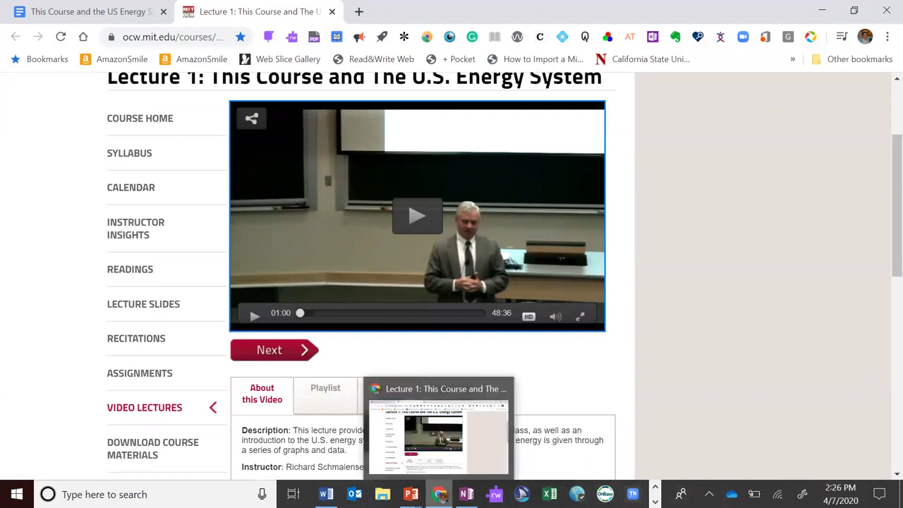
right_click(439, 493)
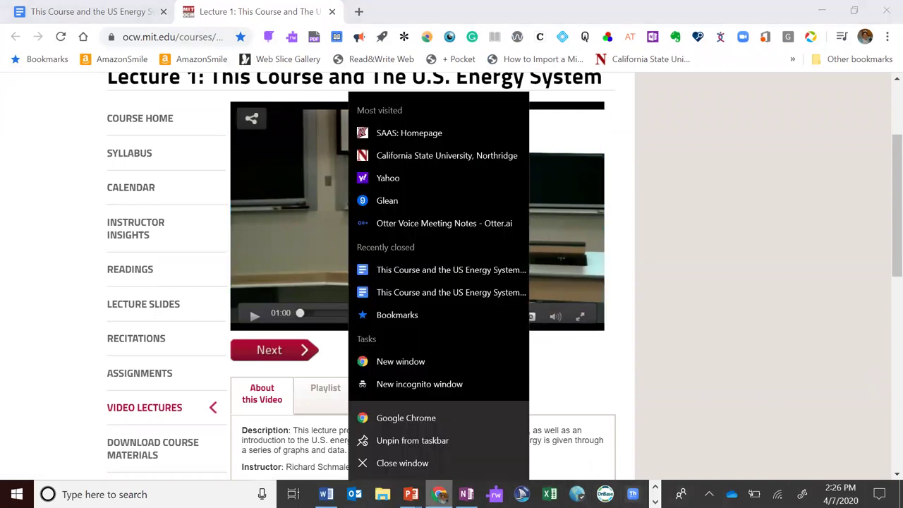
left_click(406, 368)
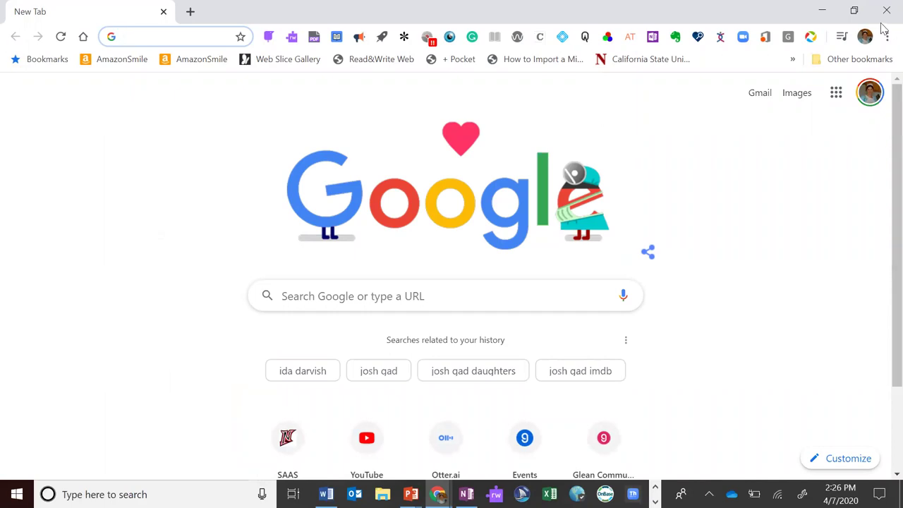
left_click(835, 95)
scroll(725, 307, "down", 1)
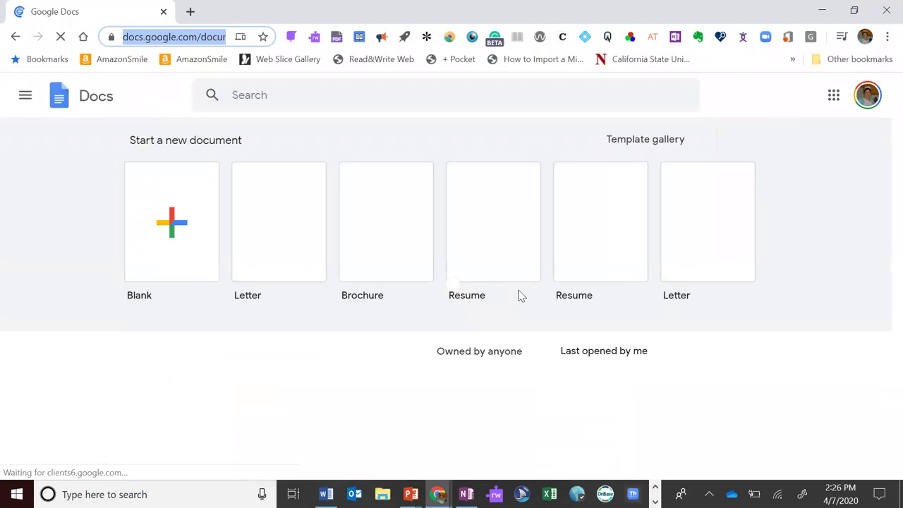
scroll(344, 350, "down", 1)
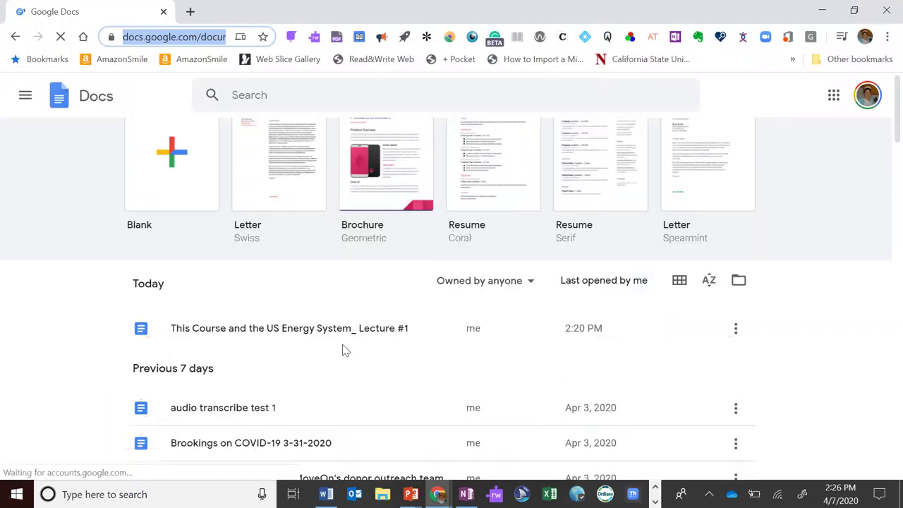
left_click(321, 333)
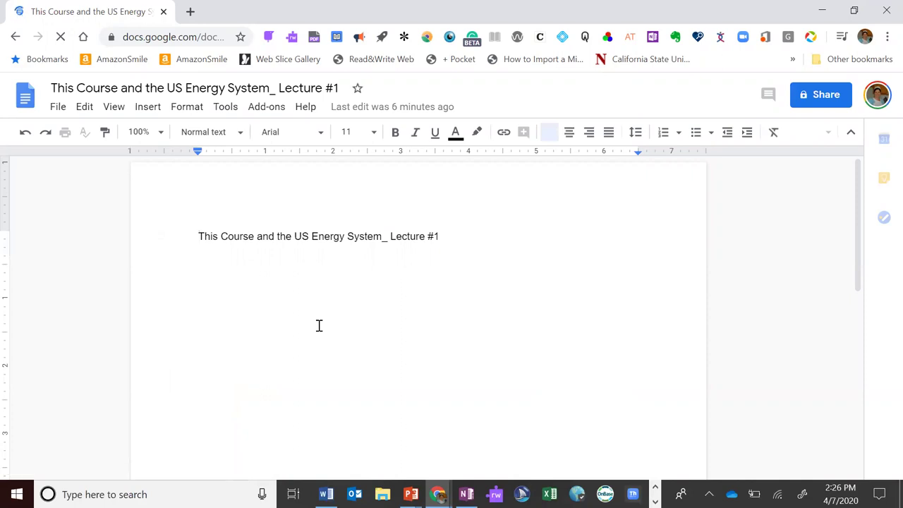
Snap the notes document left and the MIT lecture page right, and start the video
key("super+Left")
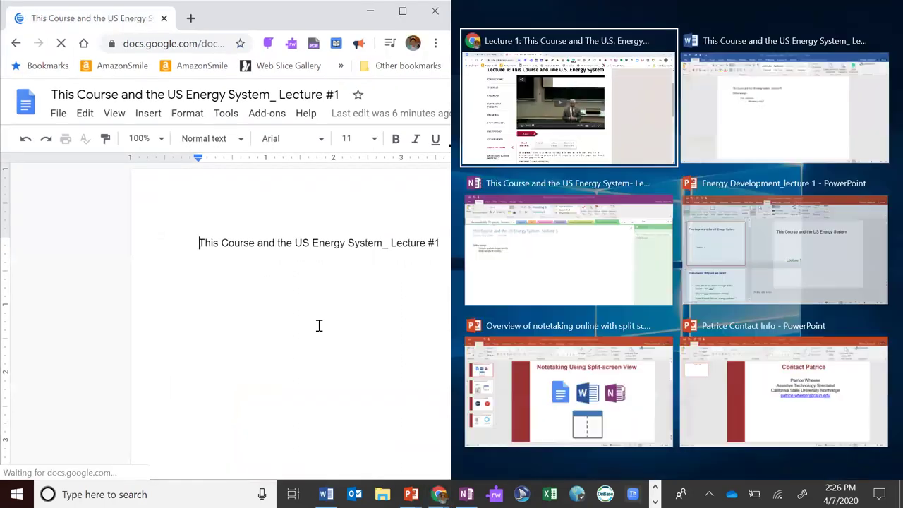
left_click(627, 119)
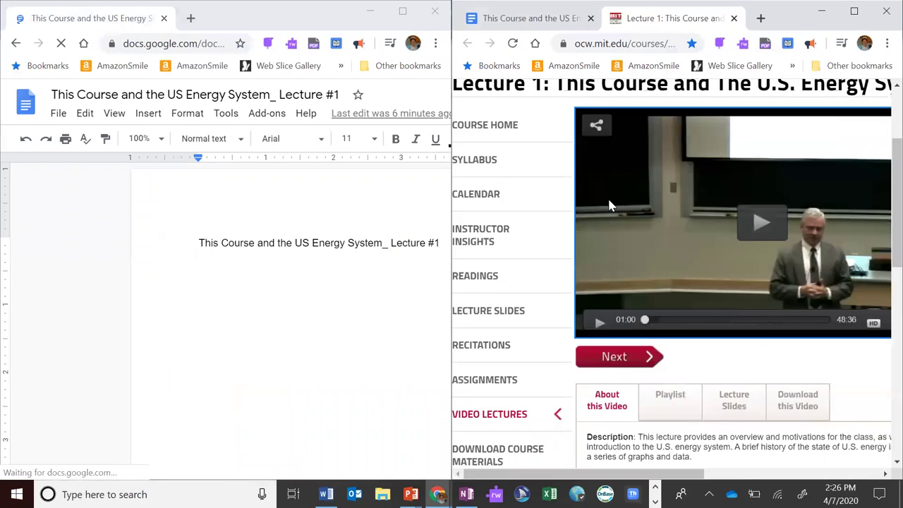
left_click(598, 322)
left_click(175, 291)
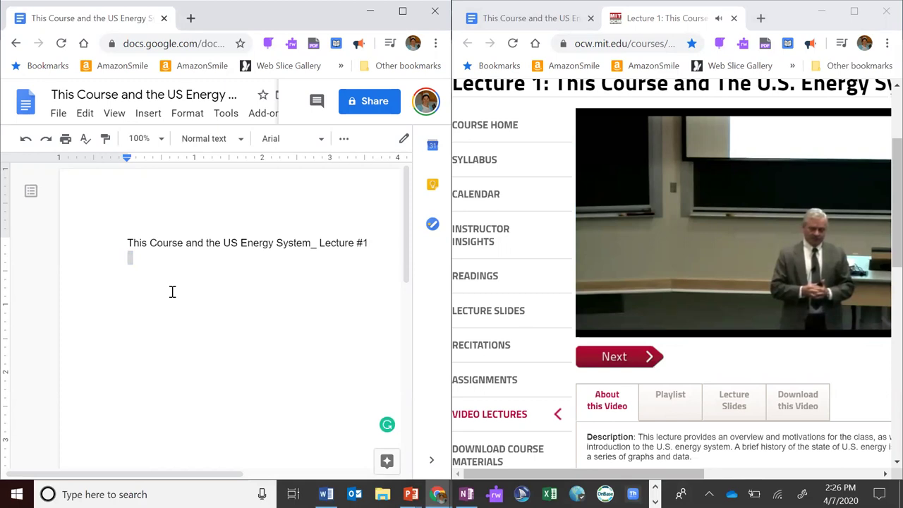
Type 'Define energy' and the bullet '- More than just money', accepting the spelling fix
left_click(163, 285)
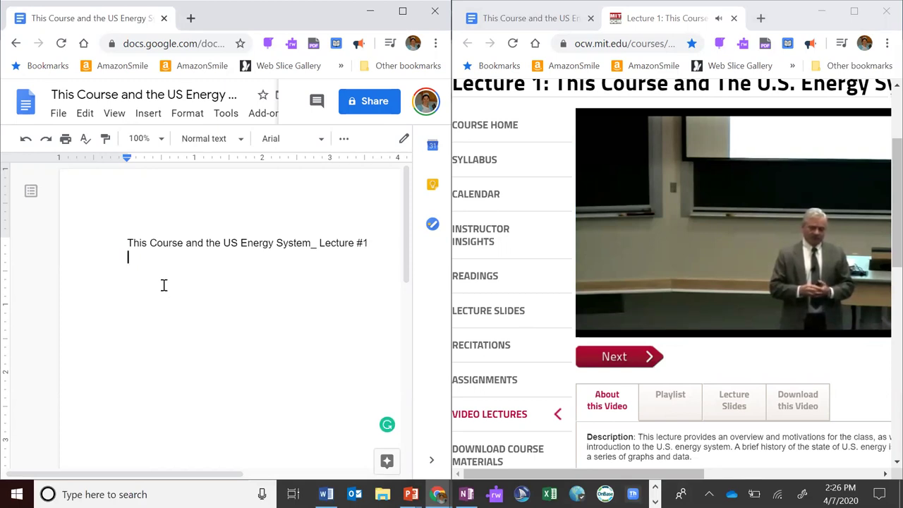
type("DEf")
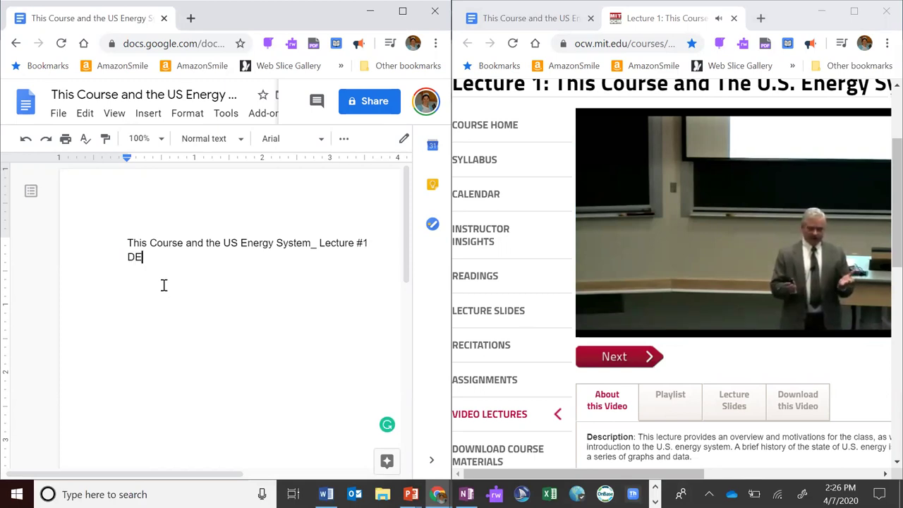
key("BackSpace")
type("efine ")
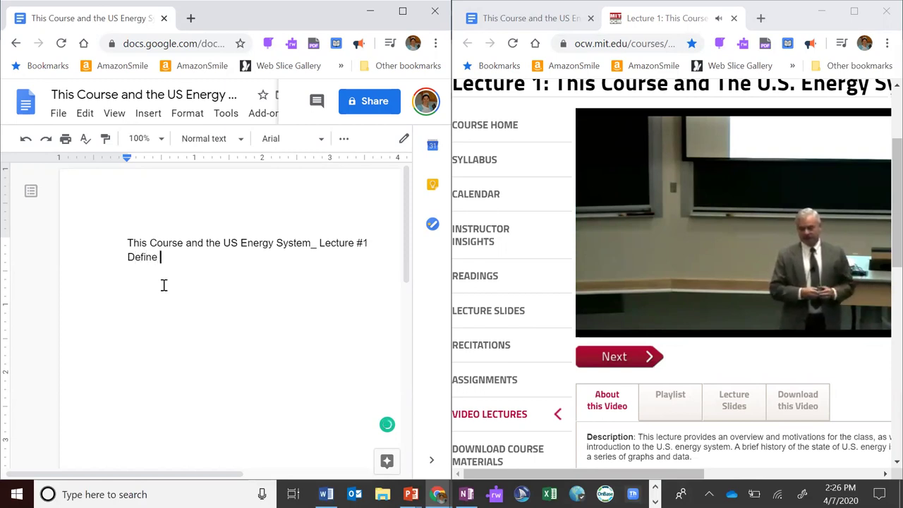
type("energy")
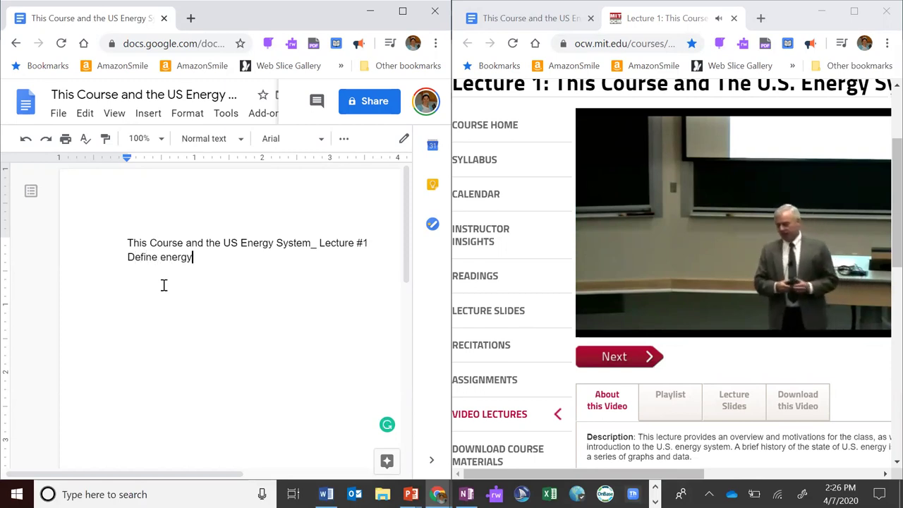
key("Return")
type("- More than")
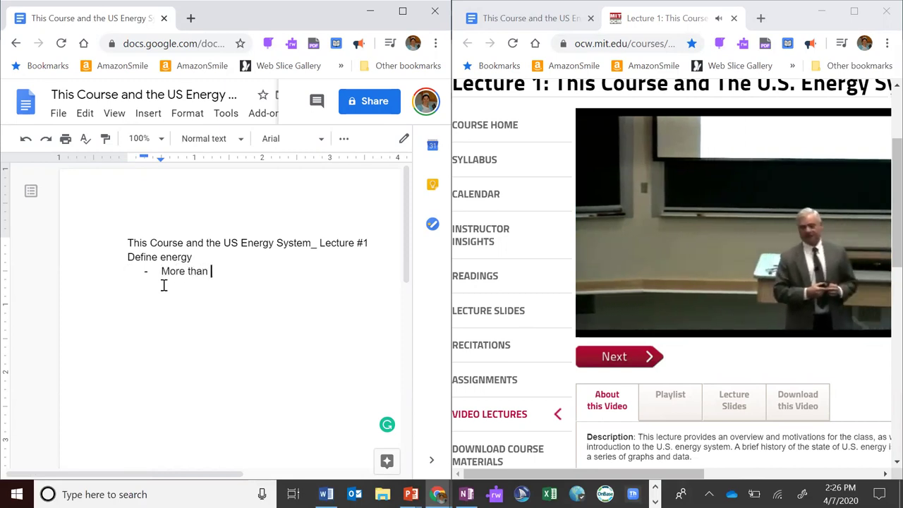
type(" just momney")
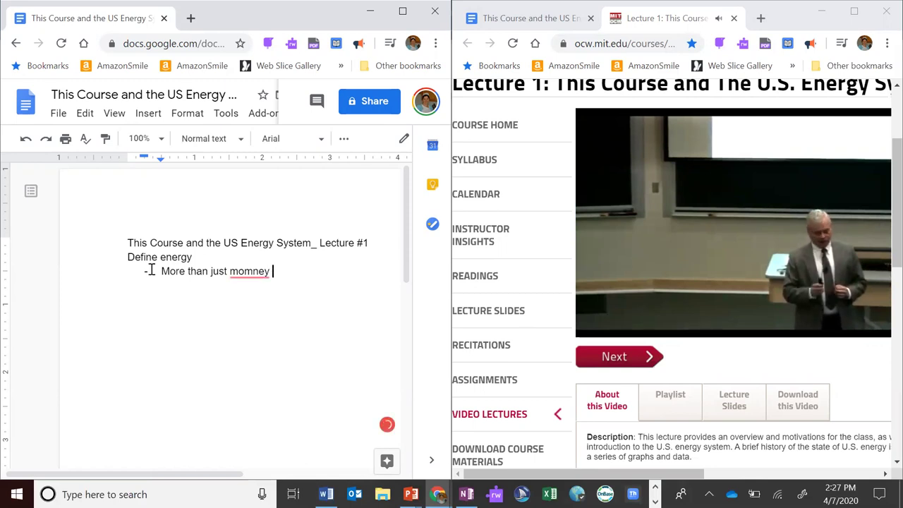
mouse_move(238, 272)
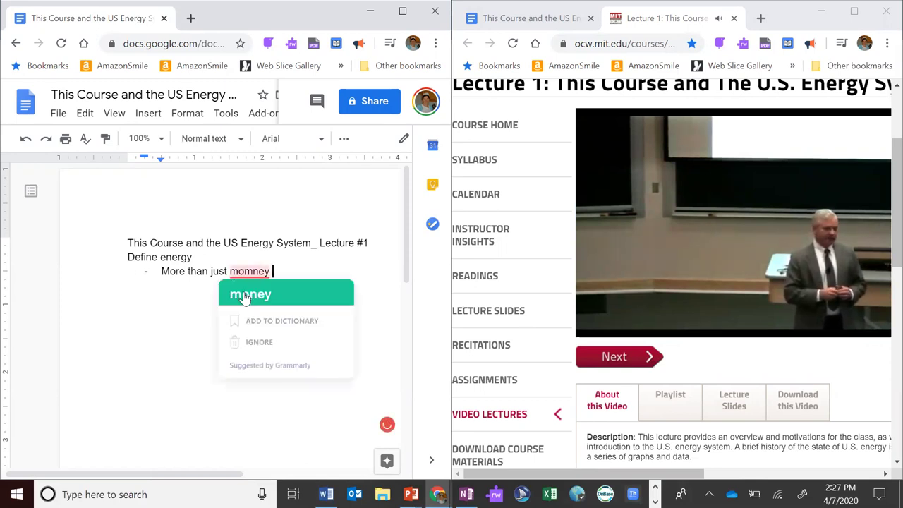
left_click(244, 295)
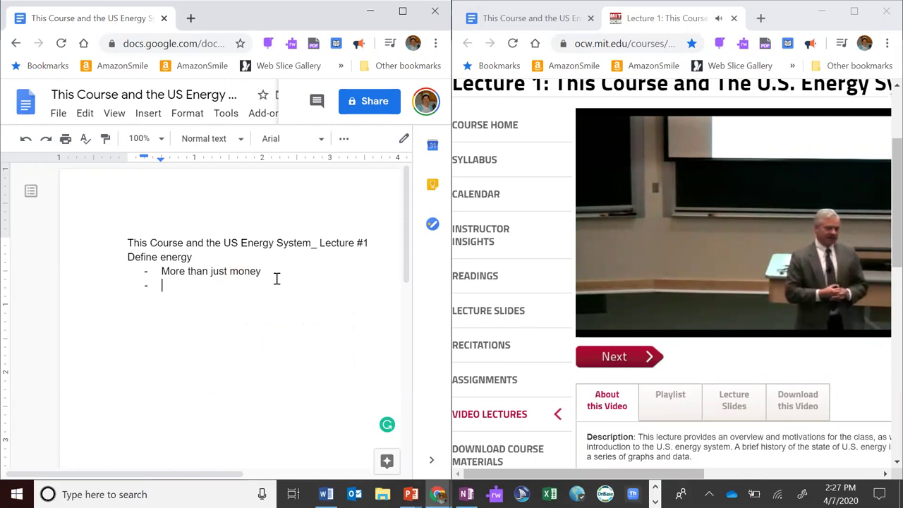
Add a student's physics remark, then nested bullets 'Less abstract' and 'exmaples', and pause the video
type("Julian")
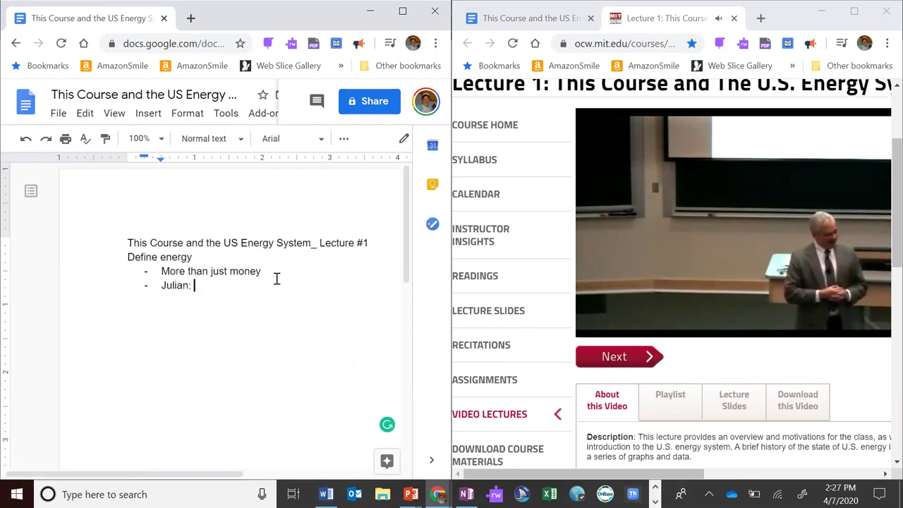
type(": phy")
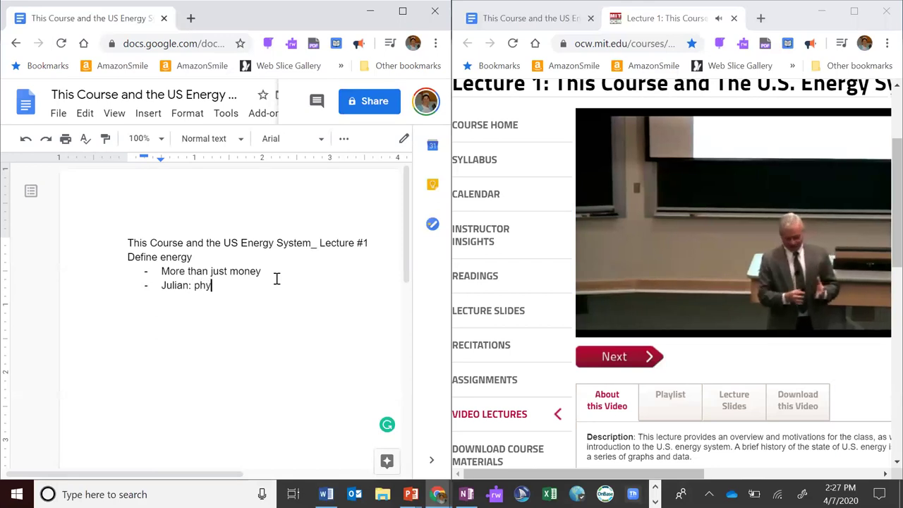
type("sics :)")
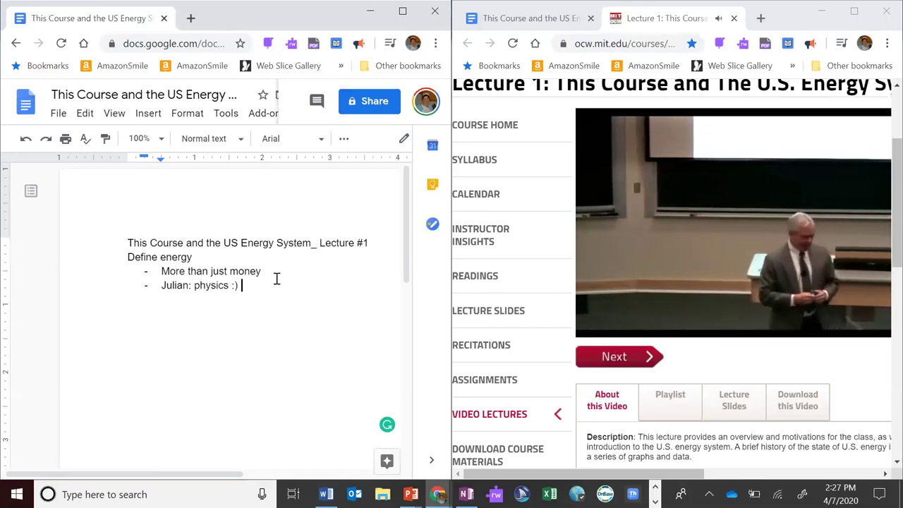
key("Return")
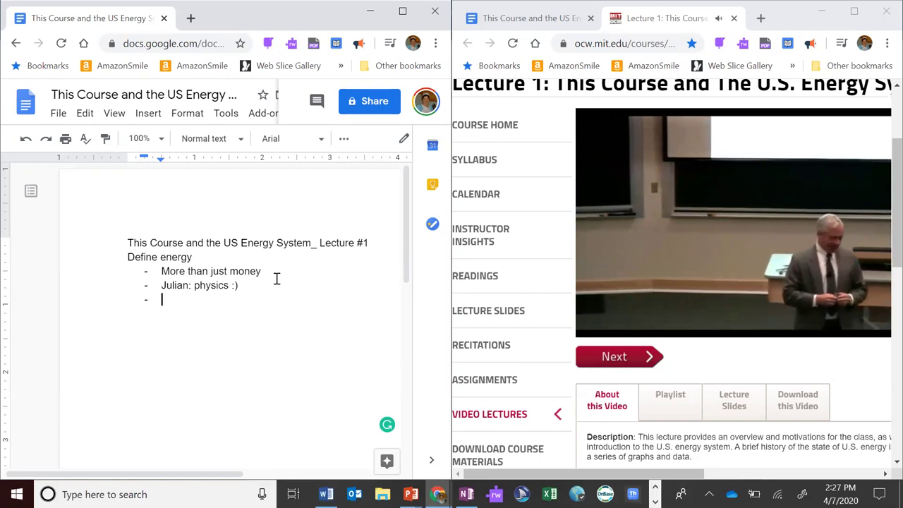
key("Tab")
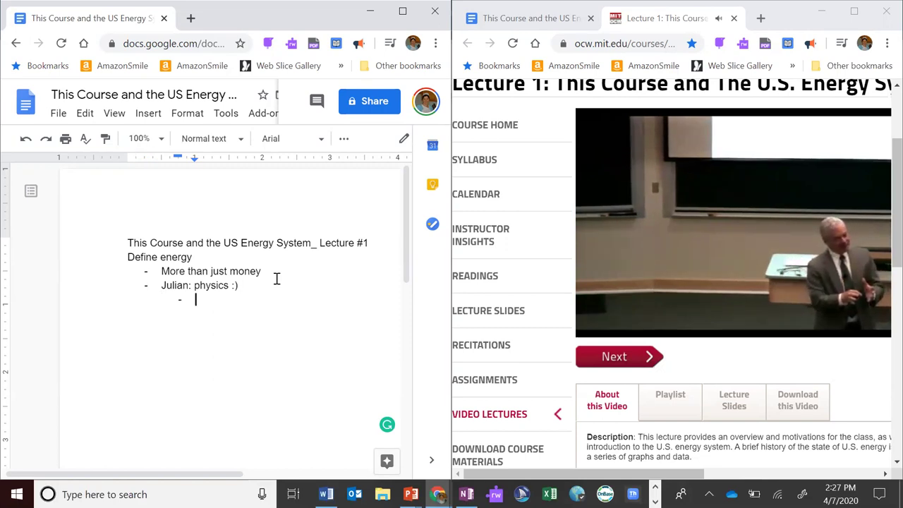
type("Less ab")
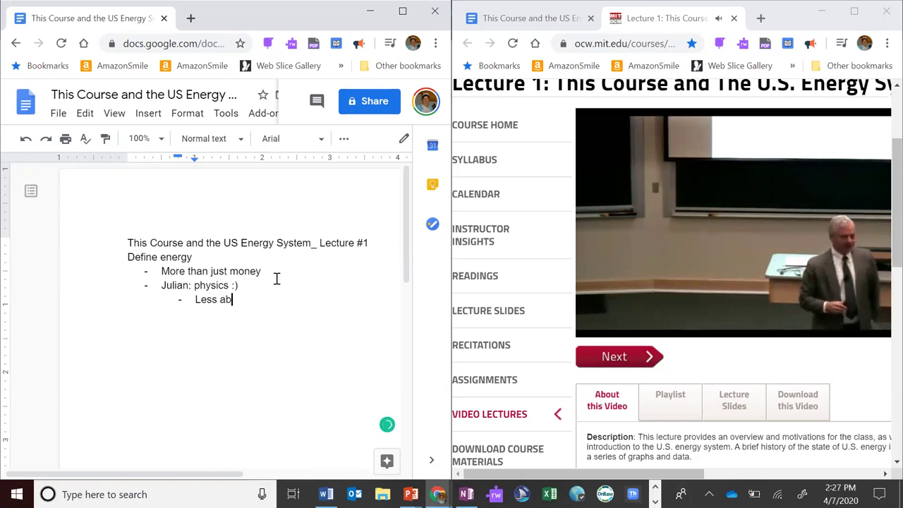
type("stract")
key("Return")
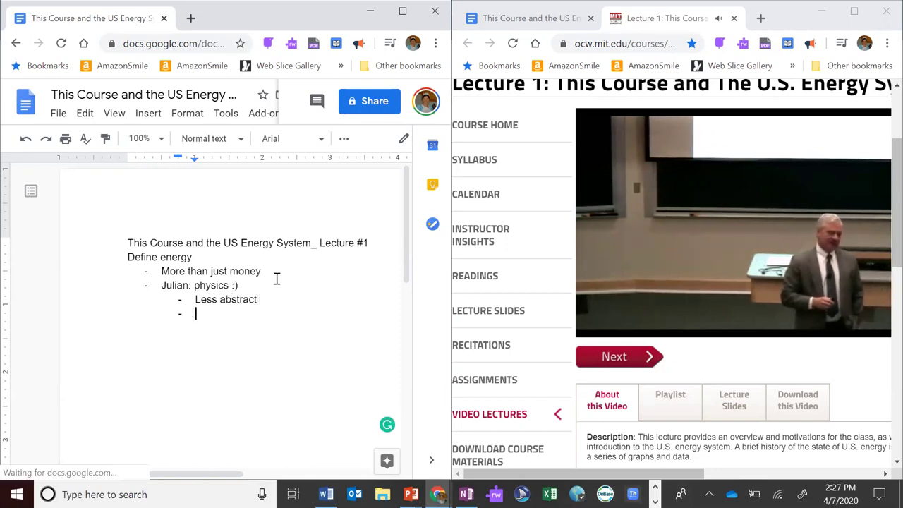
key("Tab")
type("exmap")
type(" e")
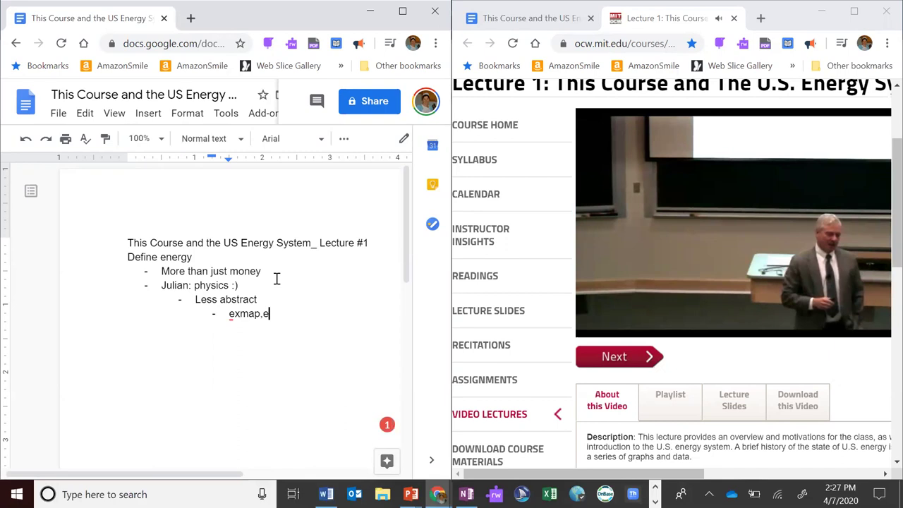
key("BackSpace")
key("BackSpace")
type("les")
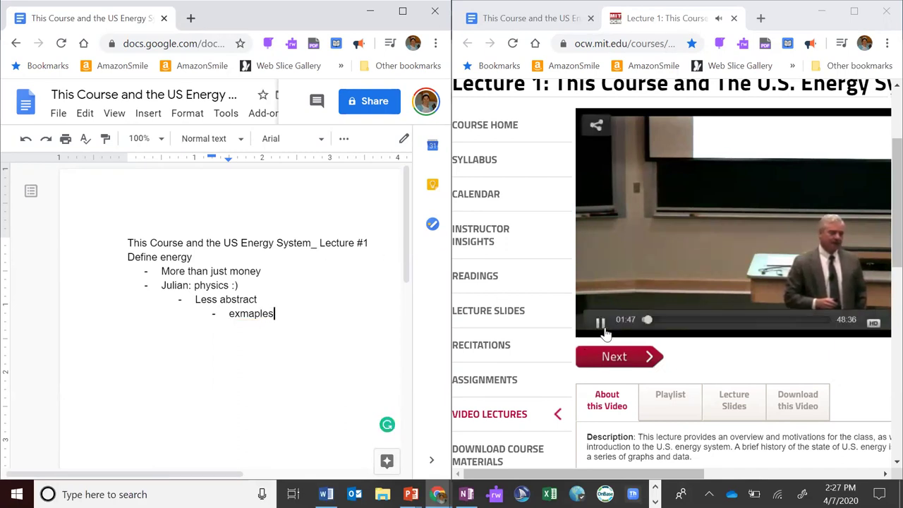
left_click(600, 325)
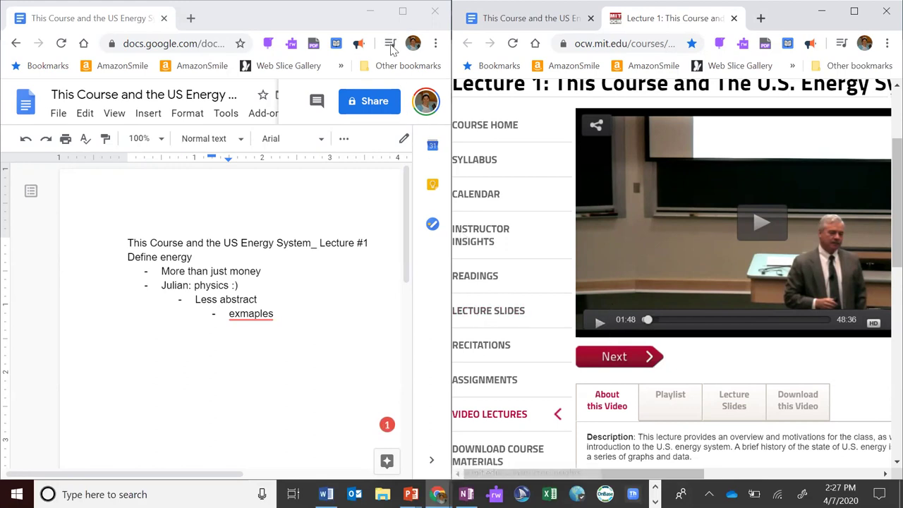
Close the browser window holding the Google Docs notes and maximize the lecture page
left_click(401, 13)
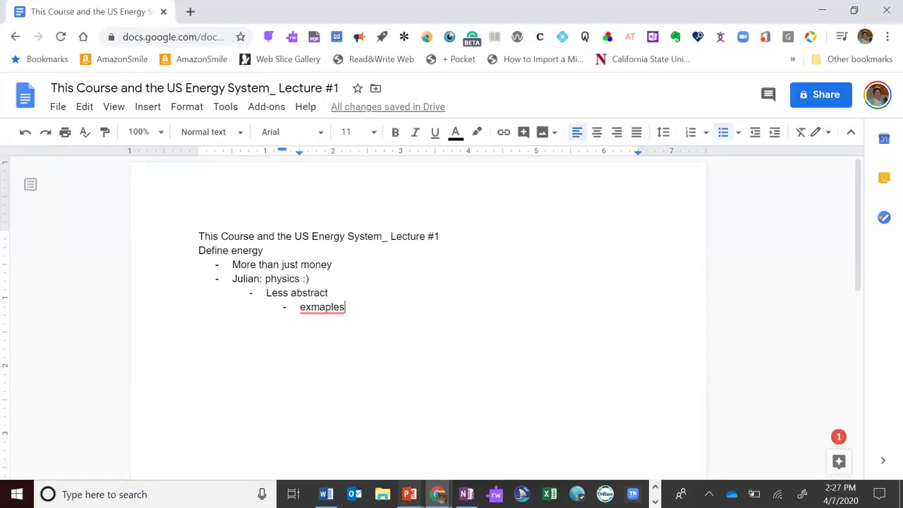
mouse_move(438, 494)
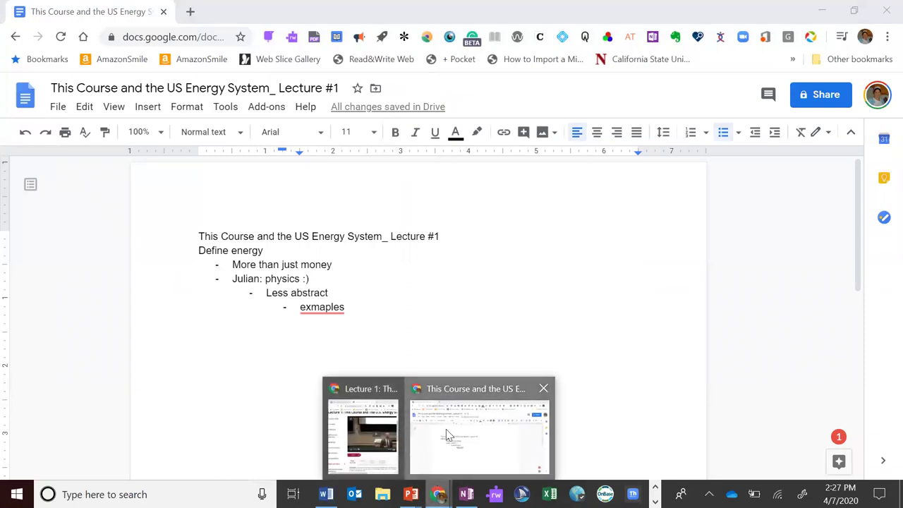
left_click(543, 388)
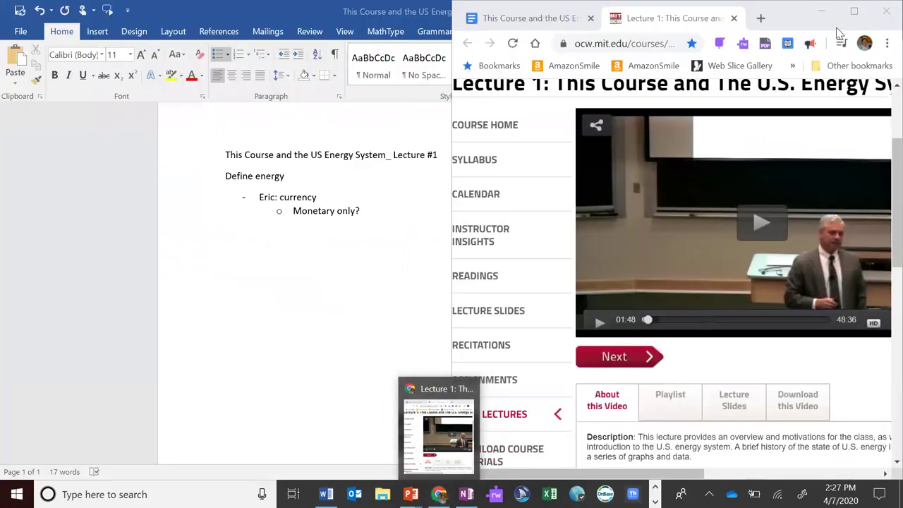
left_click(857, 10)
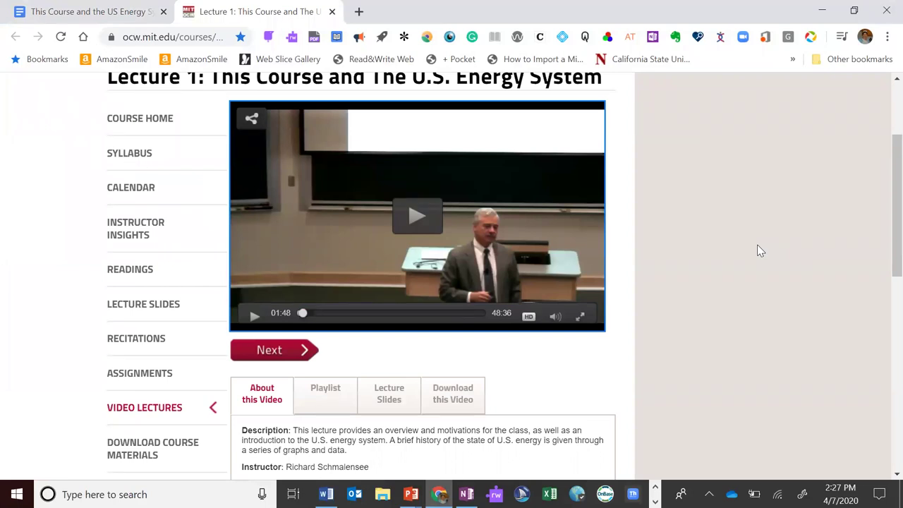
Snap the lecture page right beside the Energy Development slides, maximize PowerPoint, then re-snap the video right
key("super+Right")
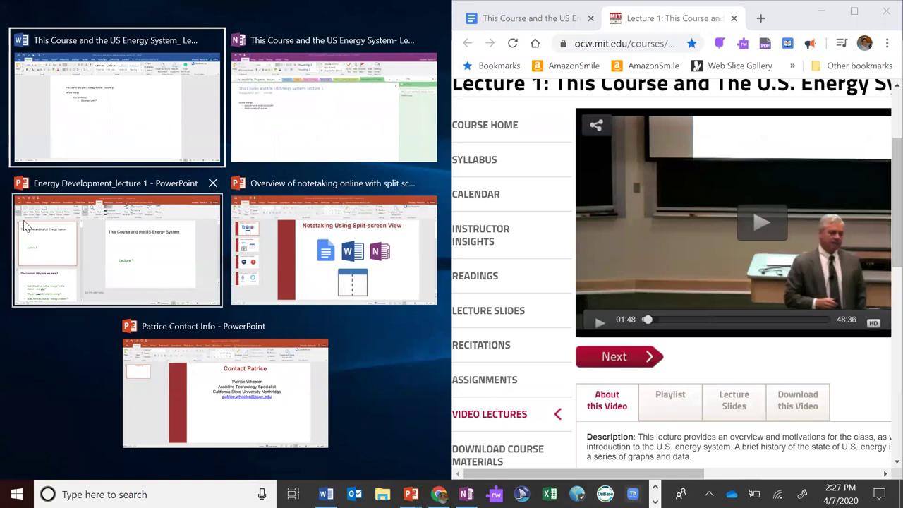
left_click(107, 207)
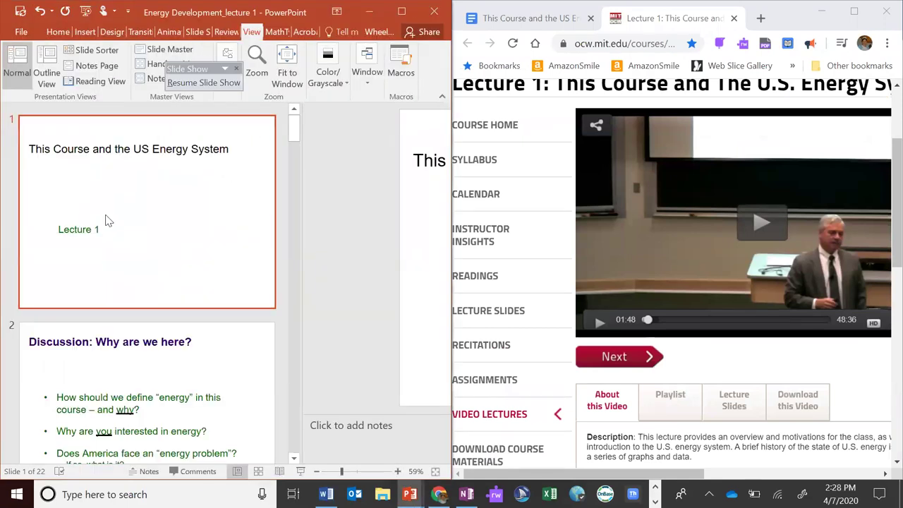
key("super")
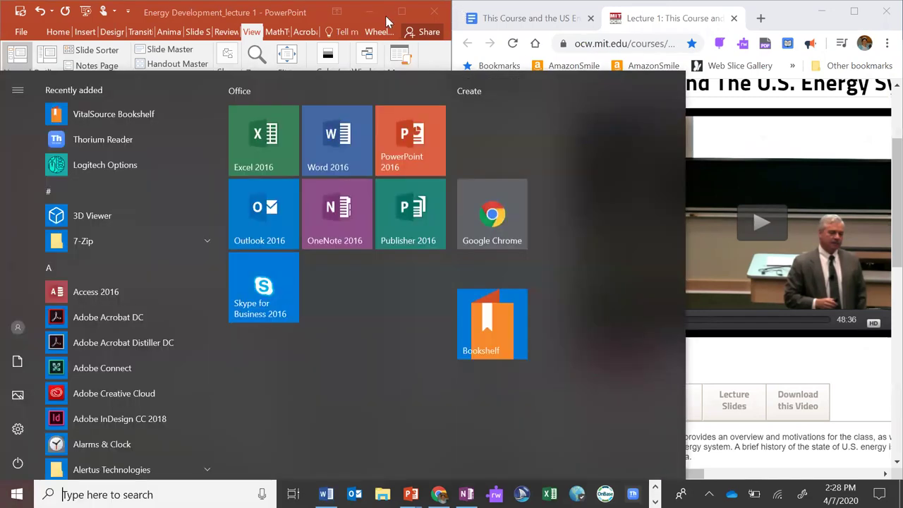
left_click(403, 12)
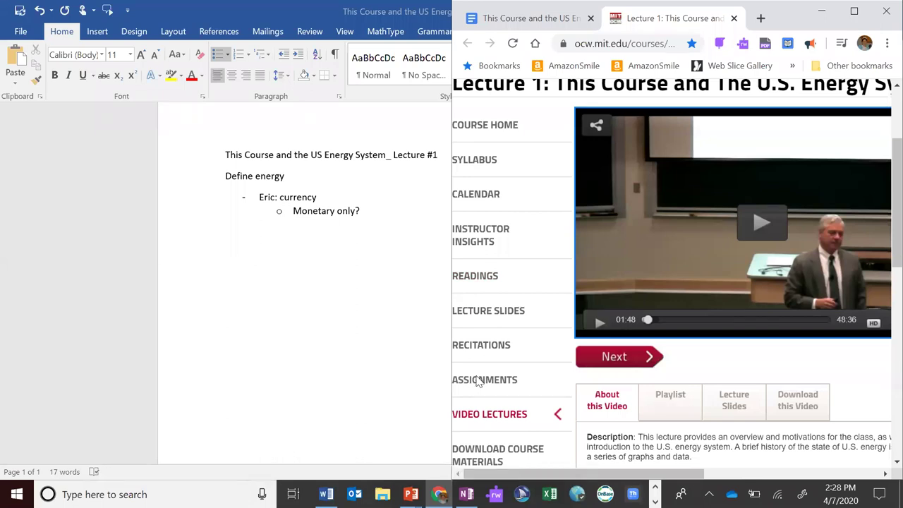
key("super+Up")
key("super+Right")
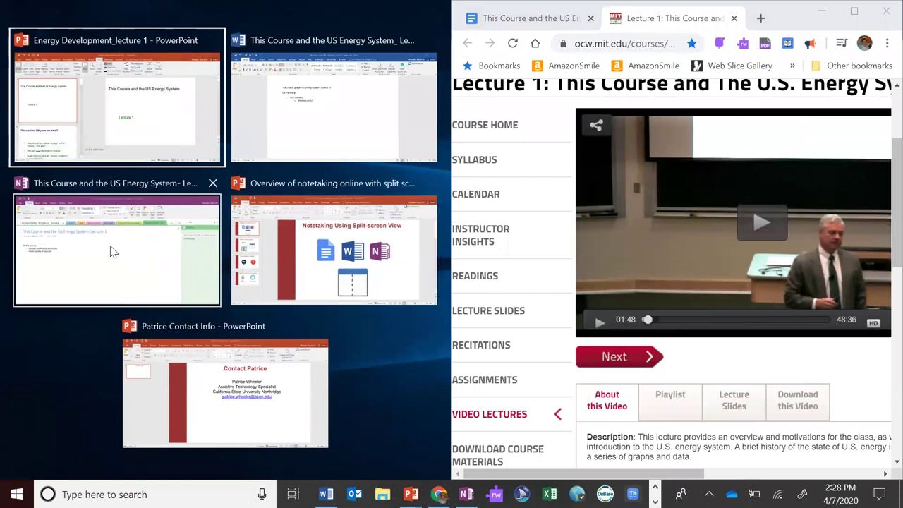
left_click(111, 250)
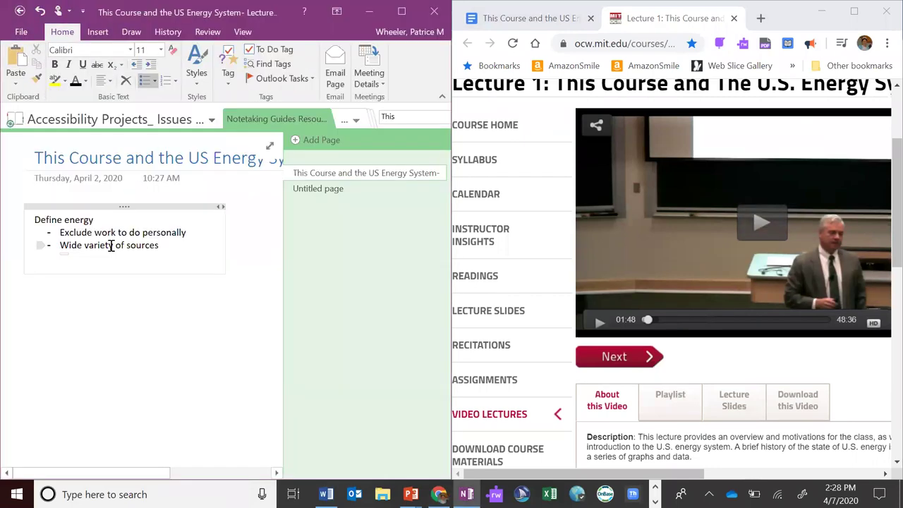
left_click(270, 148)
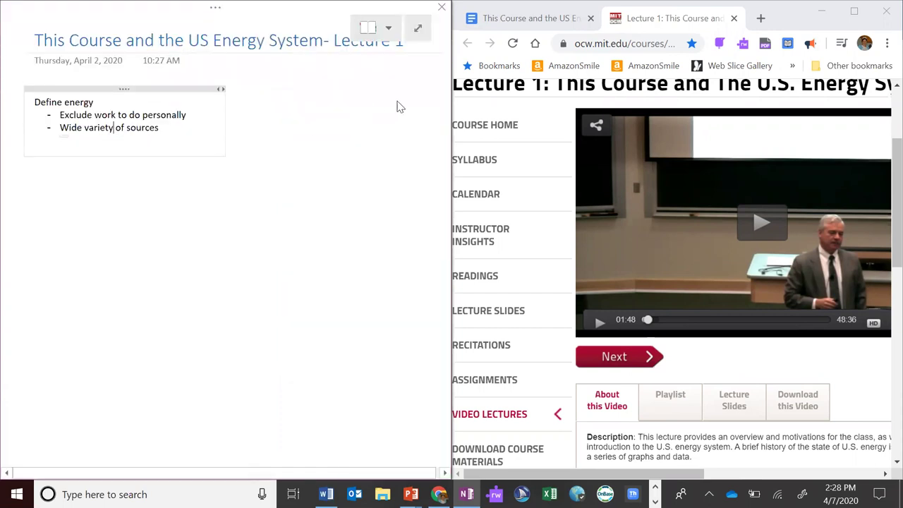
left_click(419, 29)
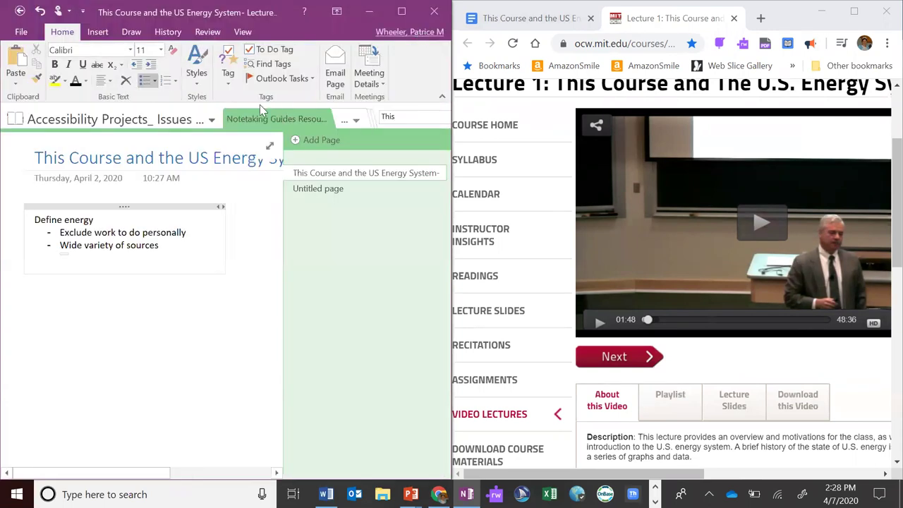
left_click(270, 146)
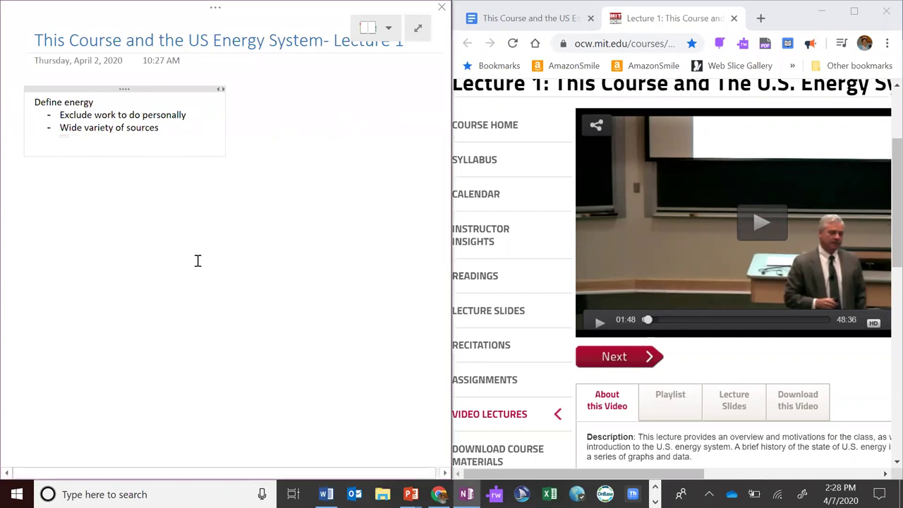
left_click(418, 28)
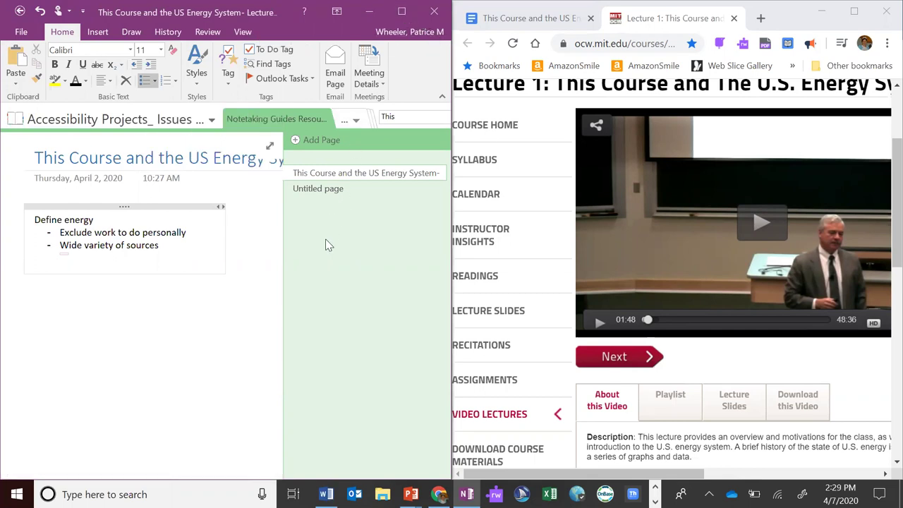
Cycle from Word to OneNote, toggle OneNote's size, then maximize the MIT Lecture 1 video page
key("alt+Tab")
key("alt+Tab")
key("alt+Tab")
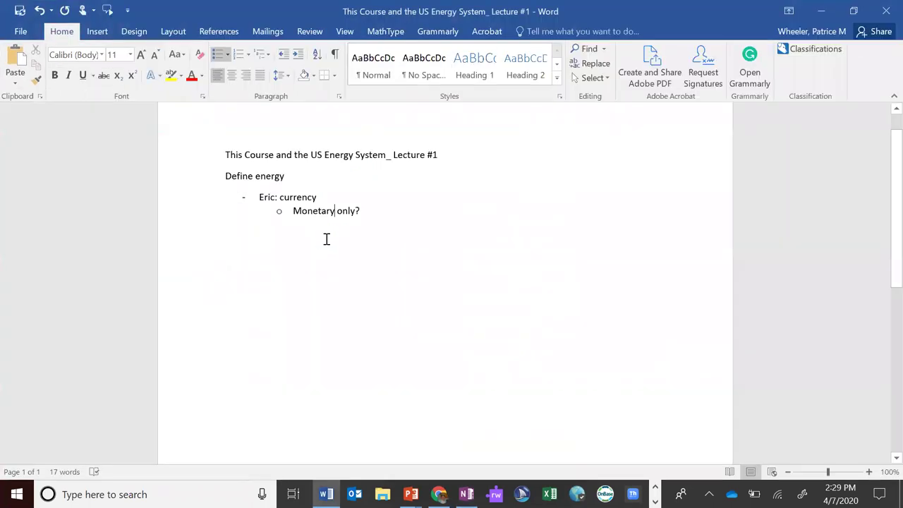
key("alt+Tab")
key("alt+Tab")
key("alt+Tab")
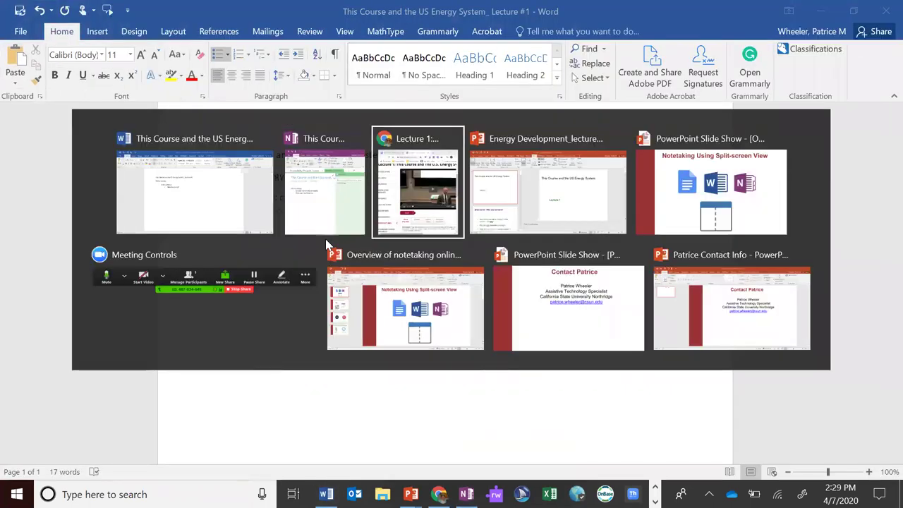
key("alt+Tab")
key("alt+Tab")
key("alt+Tab")
key("alt+Tab")
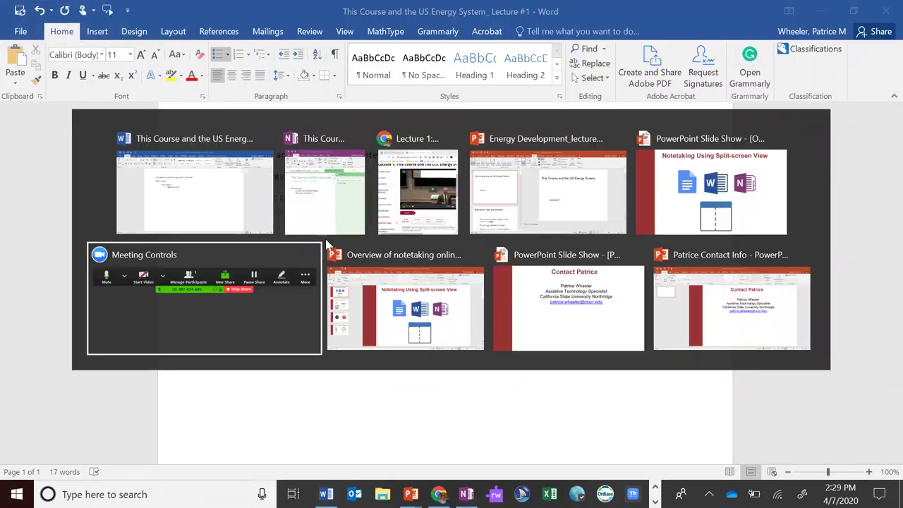
key("alt+Tab")
key("alt+Tab")
key("alt+Tab")
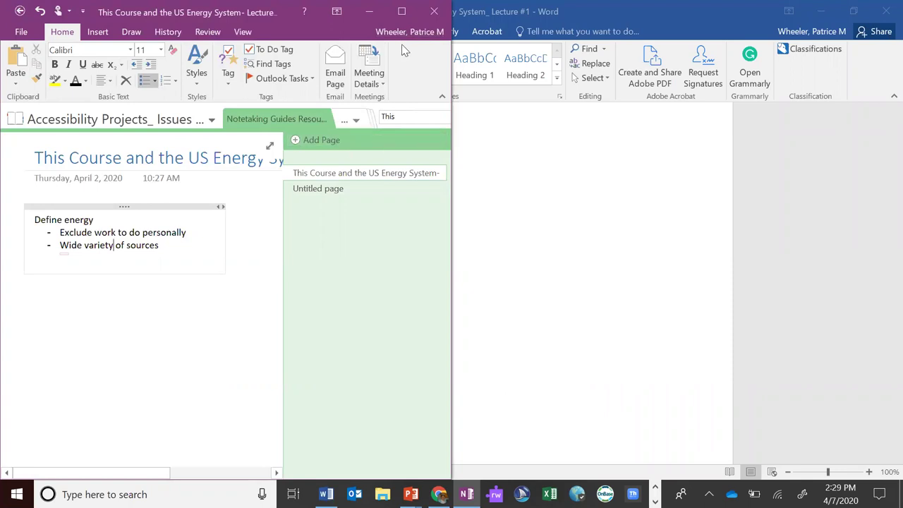
left_click(401, 11)
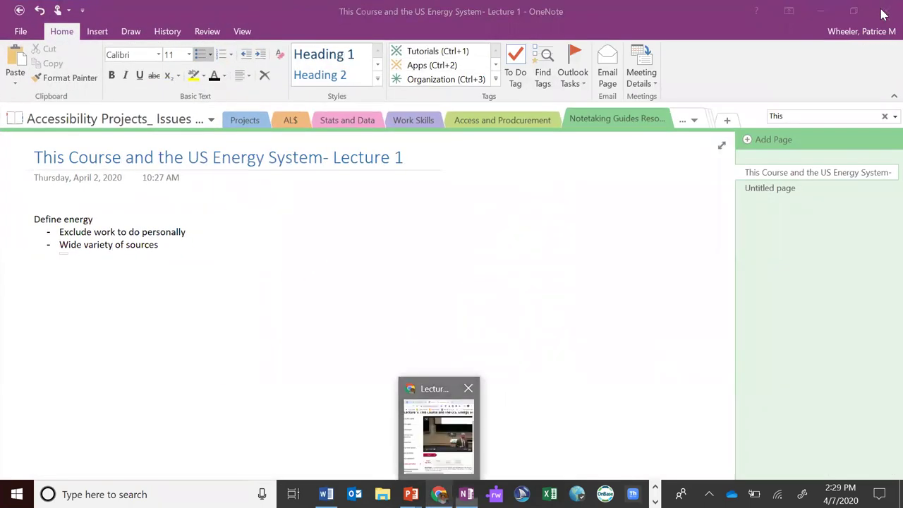
left_click(854, 11)
left_click(853, 10)
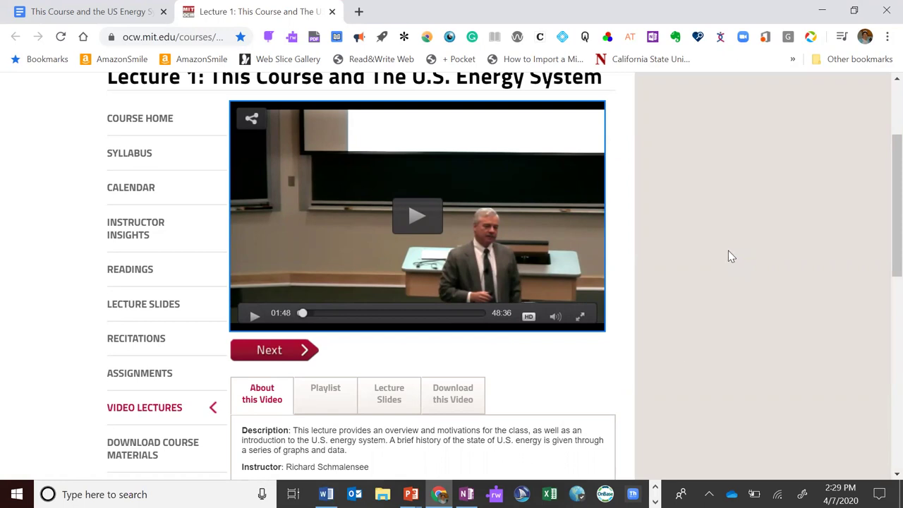
Open the Energy Development_lecture 1 presentation and switch it to Outline View
mouse_move(410, 494)
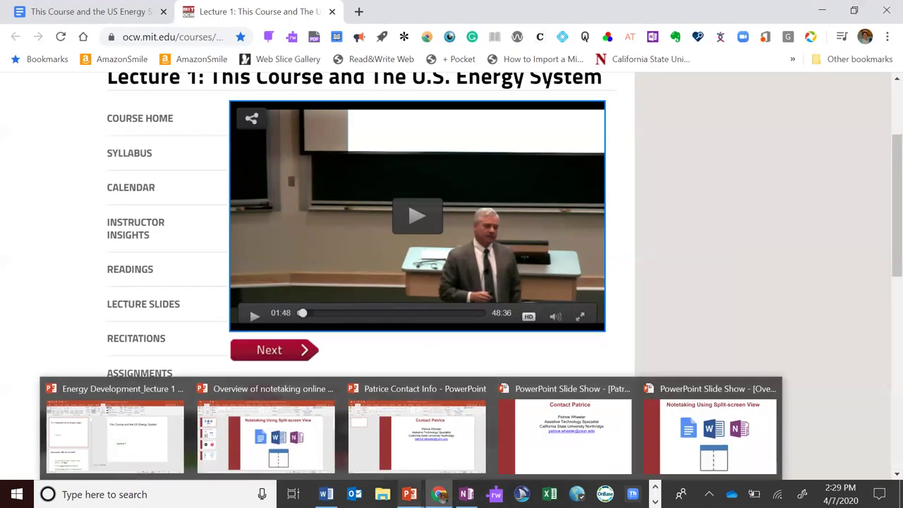
left_click(124, 430)
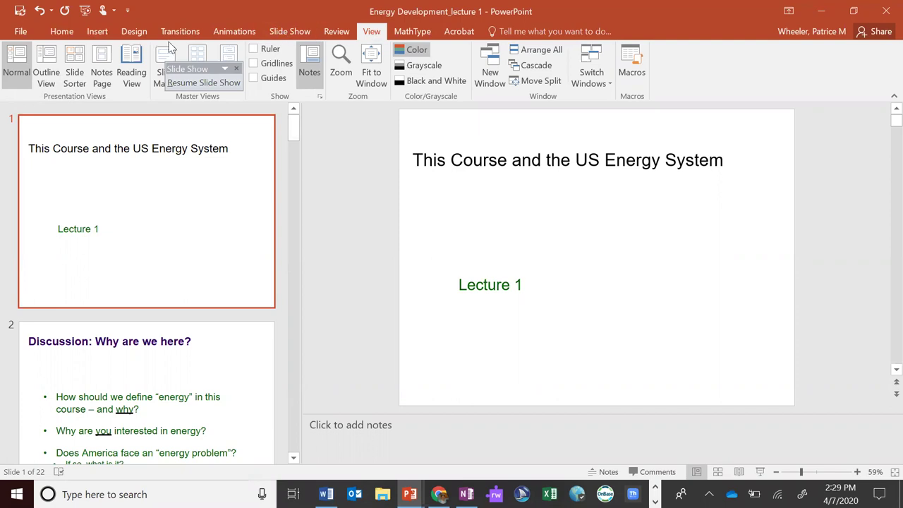
left_click(61, 33)
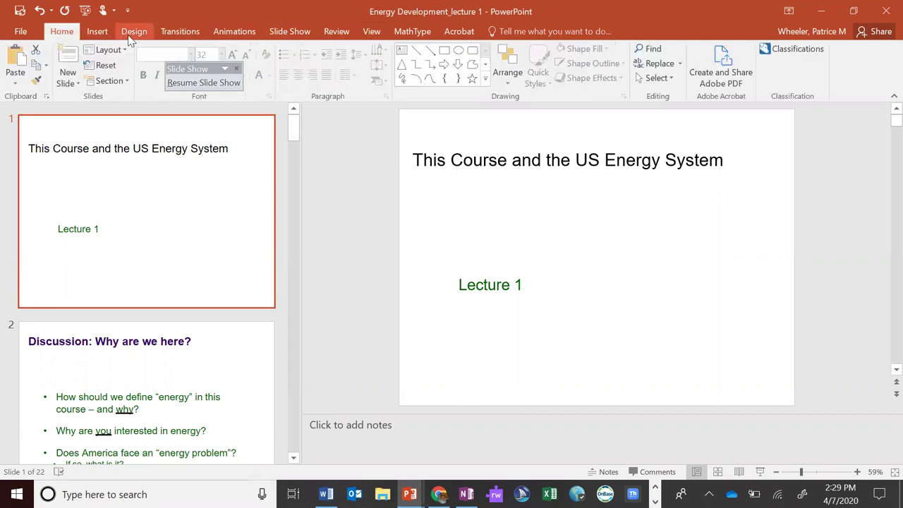
left_click(372, 33)
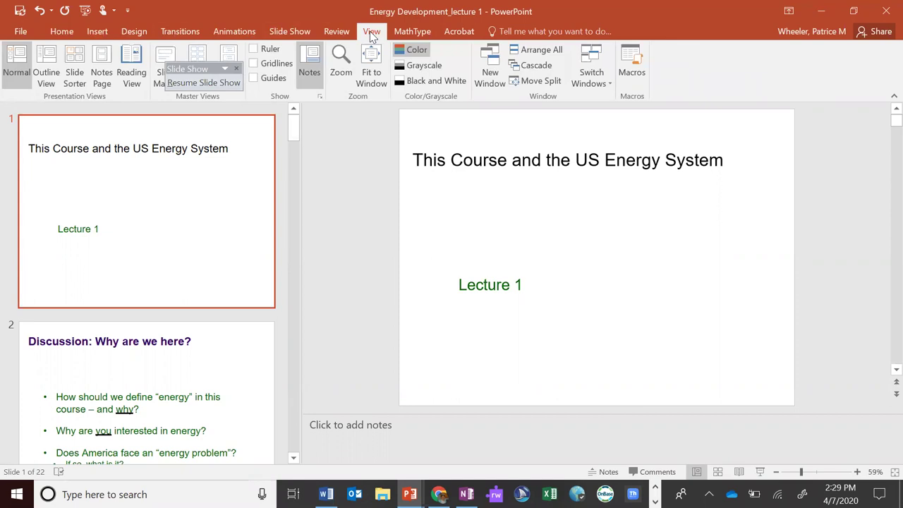
left_click(46, 73)
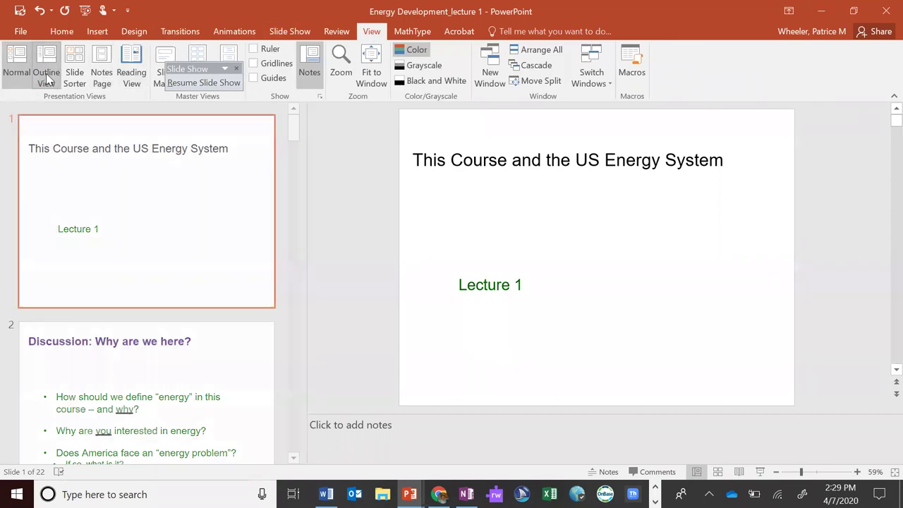
Select the outline text from slide 1 through all 22 slides
left_click(83, 134)
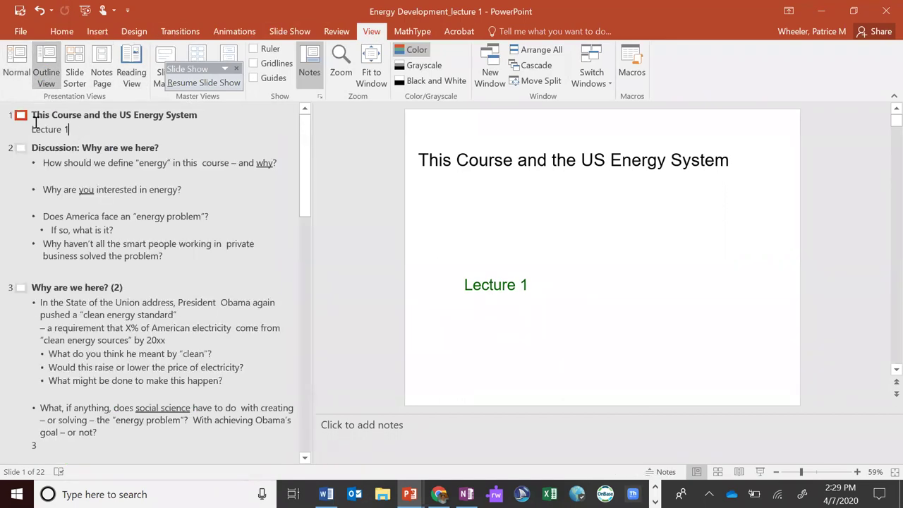
left_click_drag(35, 114, 137, 190)
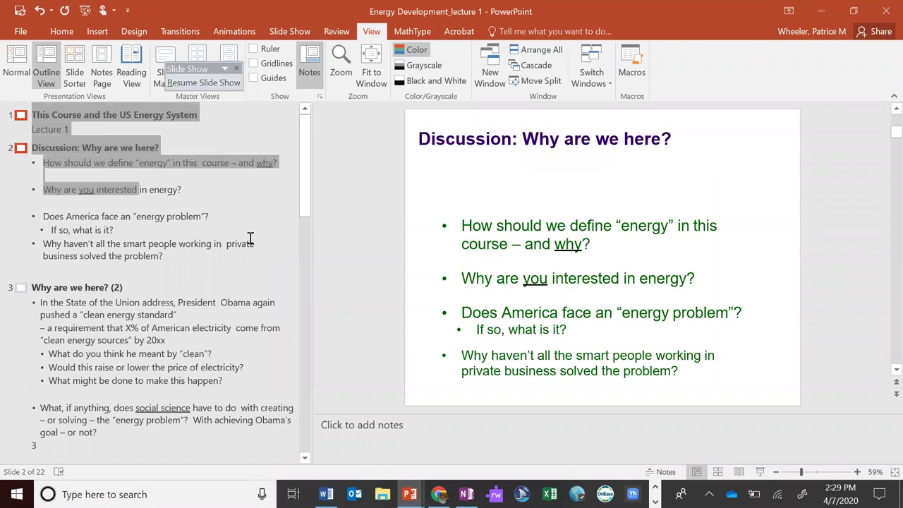
key("ctrl+shift+End")
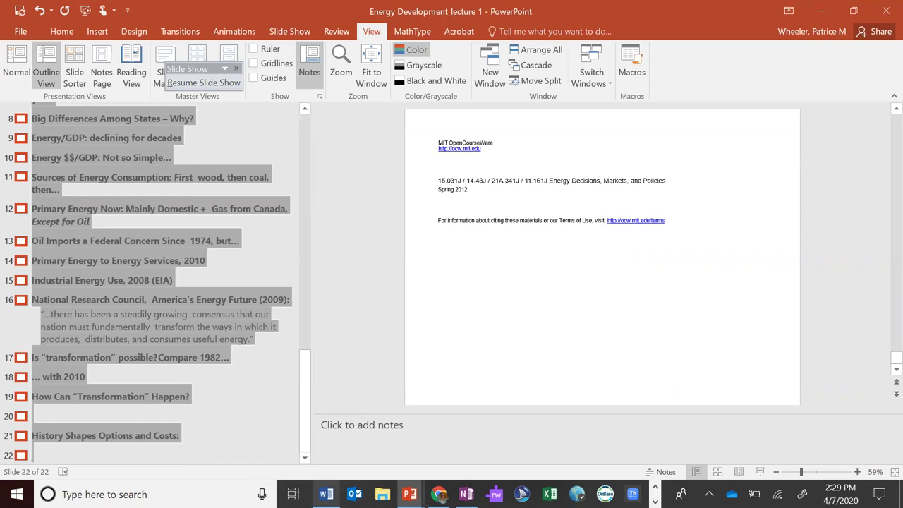
In Word, start a new line below 'Monetary only?' for the slide outline and scroll through the notes
left_click(325, 493)
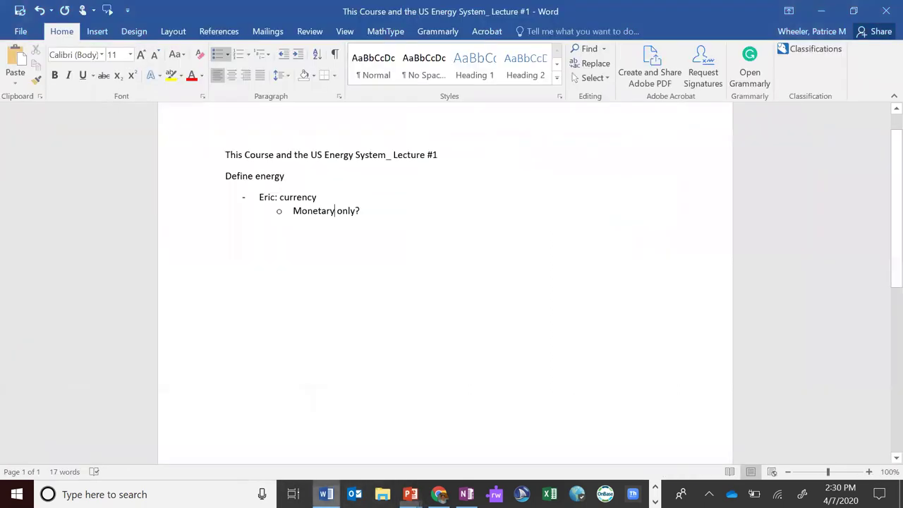
double_click(306, 263)
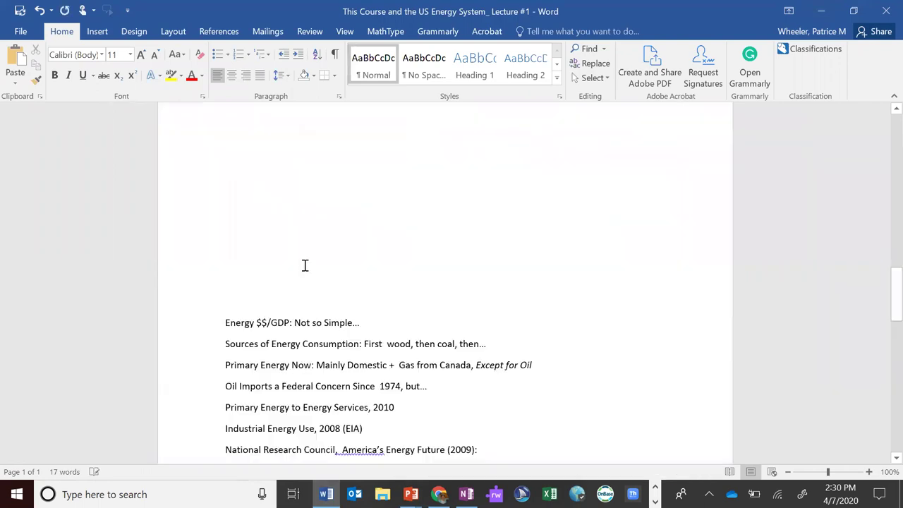
scroll(305, 264, "down", 5)
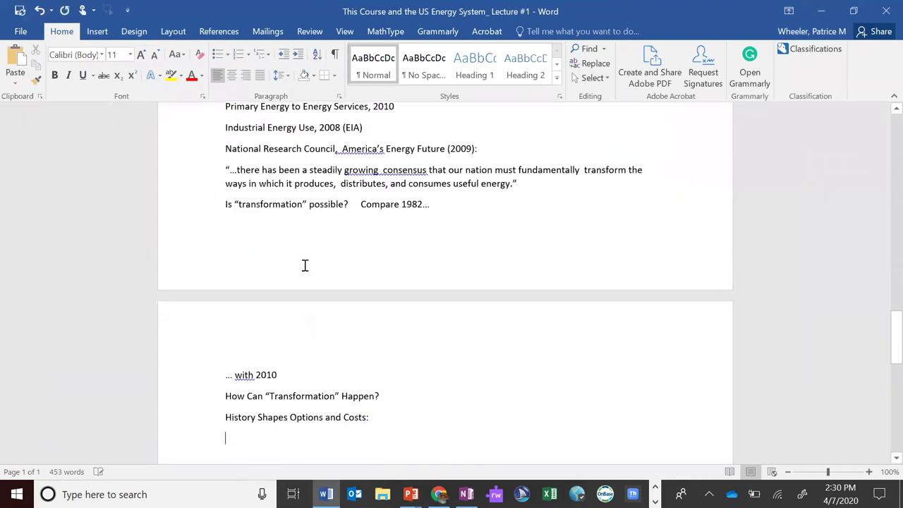
scroll(215, 261, "up", 6)
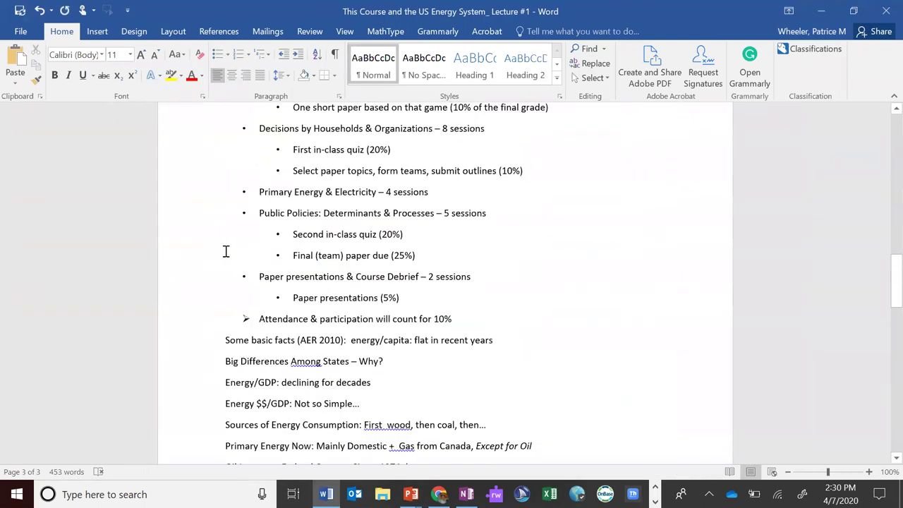
scroll(225, 252, "up", 20)
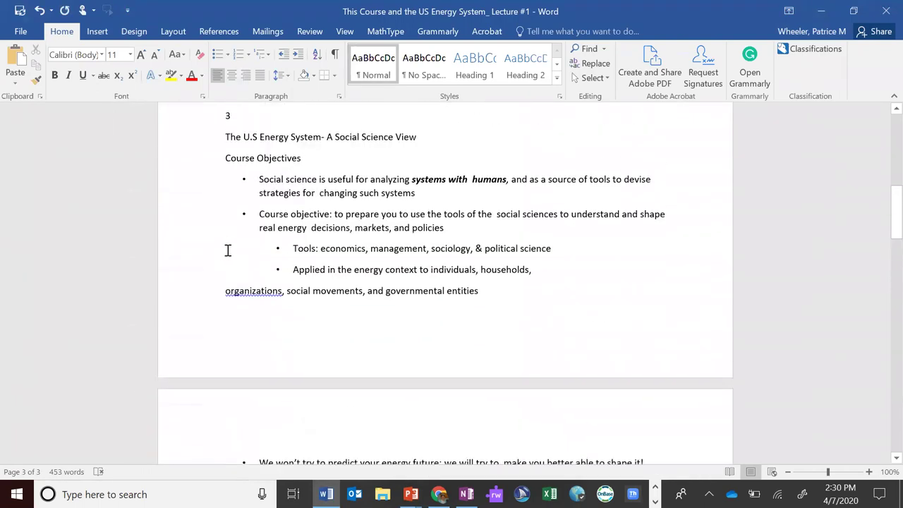
scroll(227, 250, "up", 2)
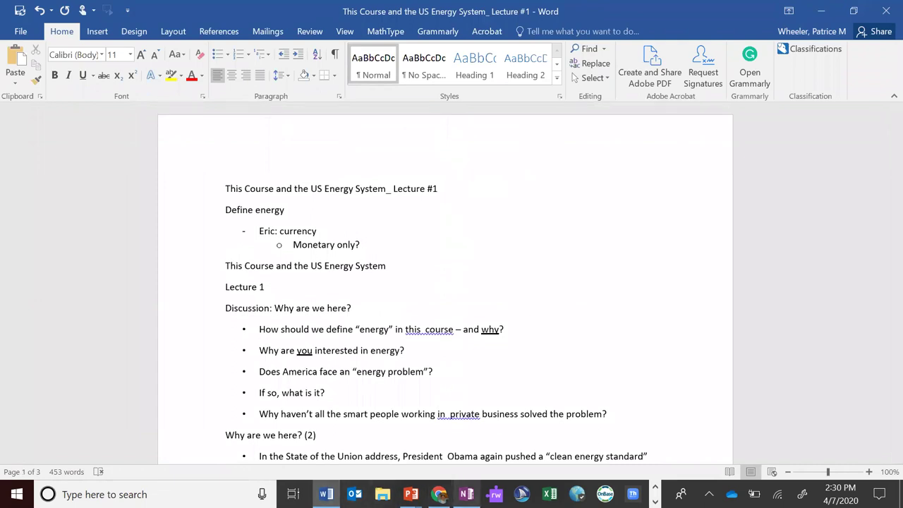
Paste the lecture slide outline on a new line below the OneNote energy notes
mouse_move(466, 494)
left_click(451, 448)
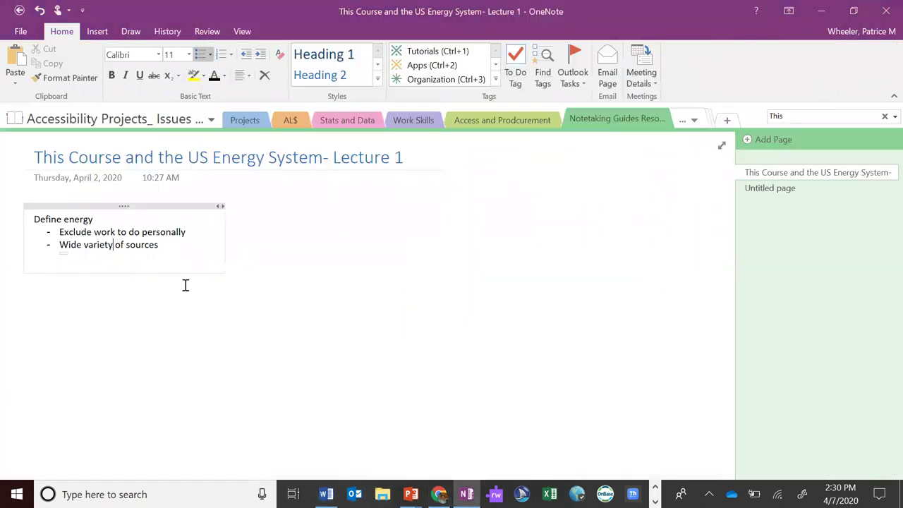
key("Return")
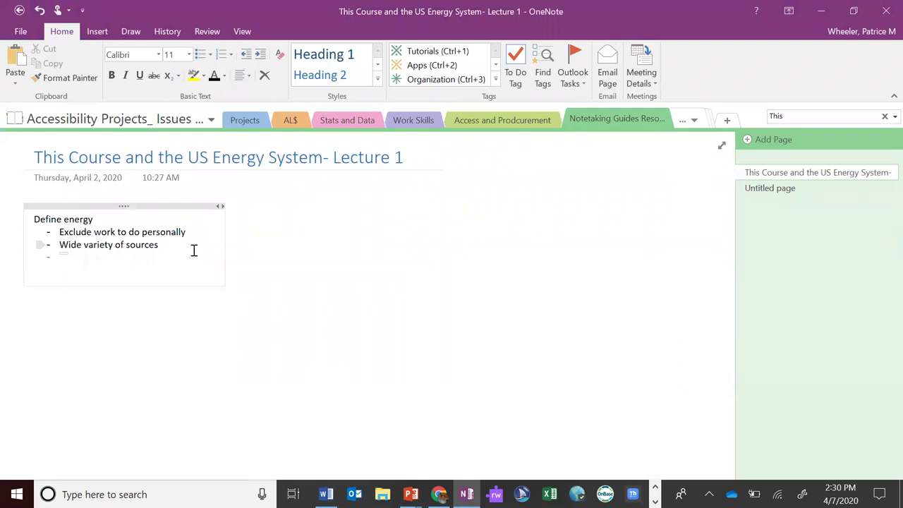
key("ctrl+v")
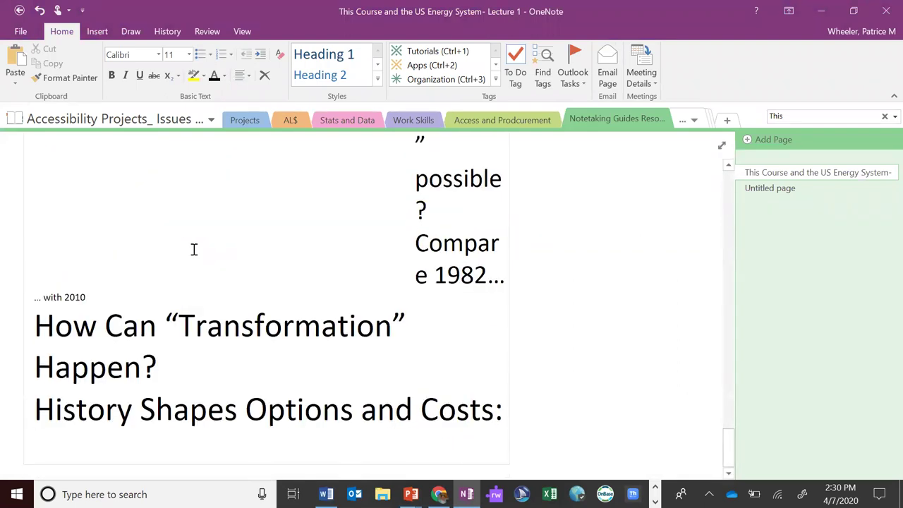
scroll(194, 247, "up", 4)
scroll(188, 240, "up", 12)
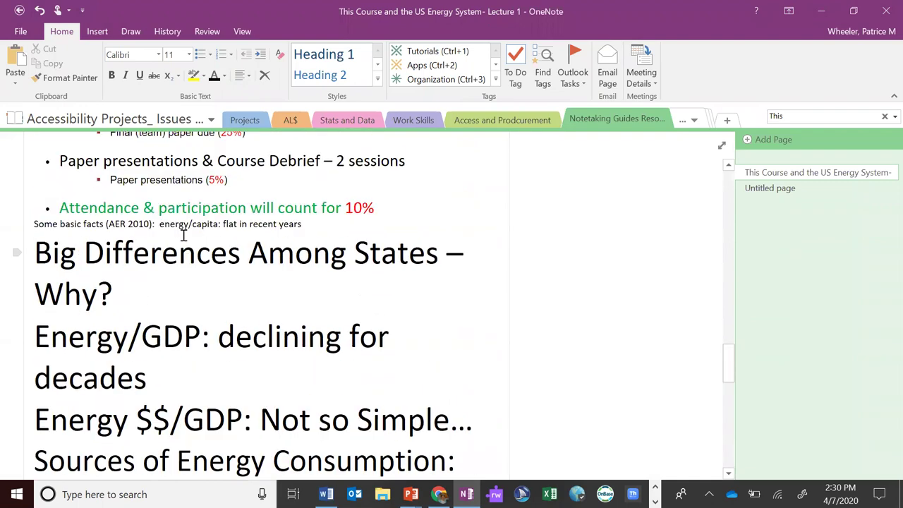
scroll(181, 239, "up", 12)
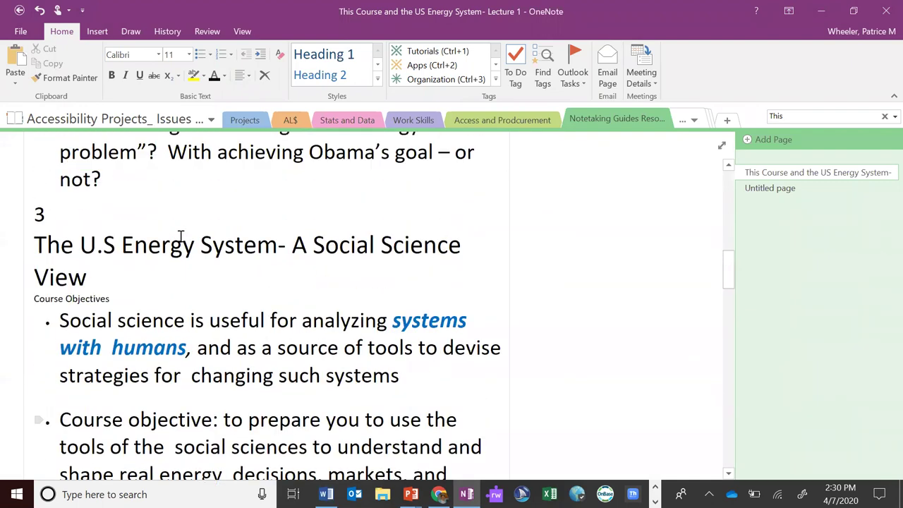
scroll(130, 203, "up", 6)
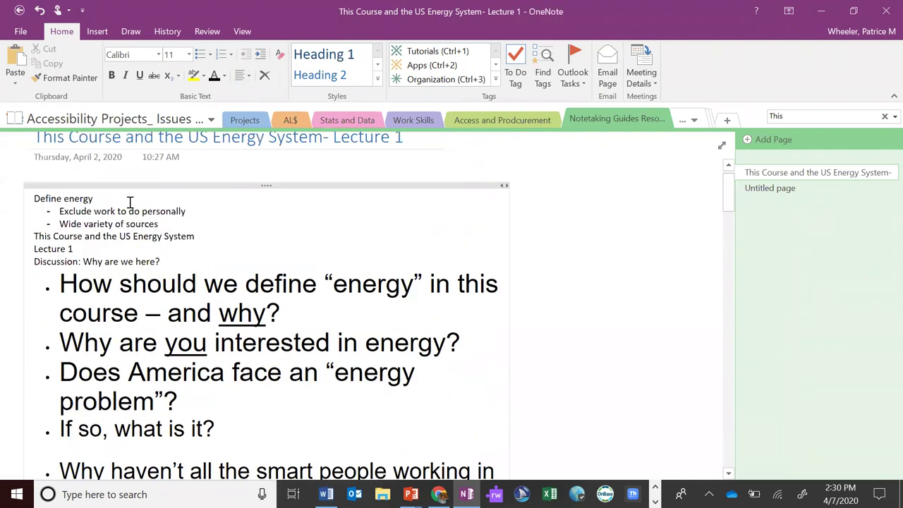
scroll(130, 203, "down", 2)
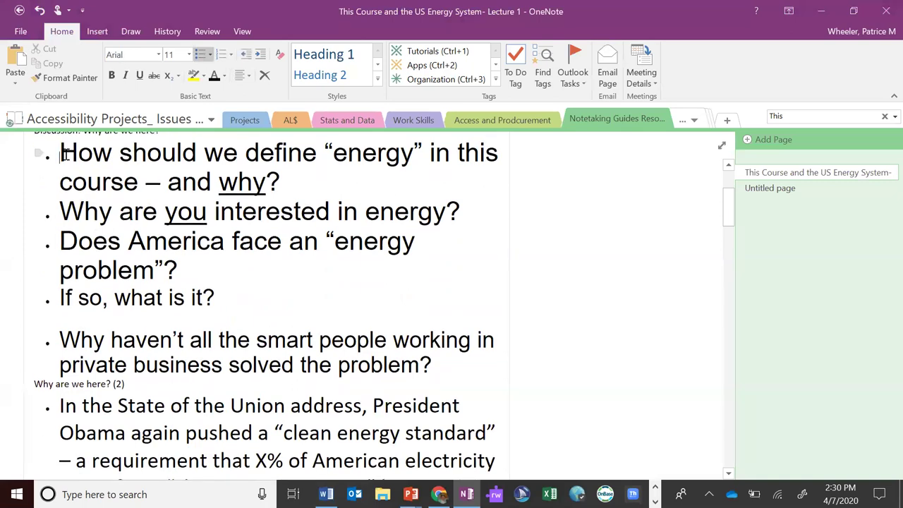
Set all page text to size 14 and snap the notes left beside the lecture video
left_click_drag(60, 151, 154, 273)
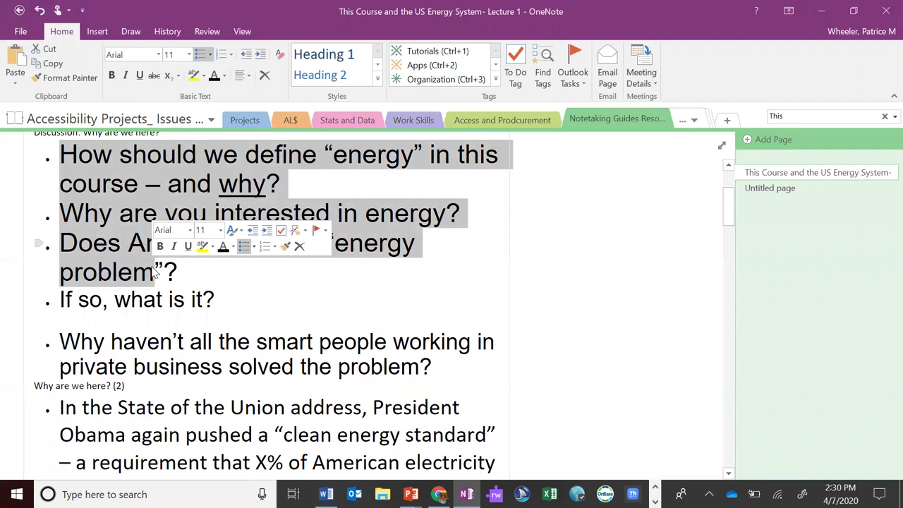
key("ctrl+a")
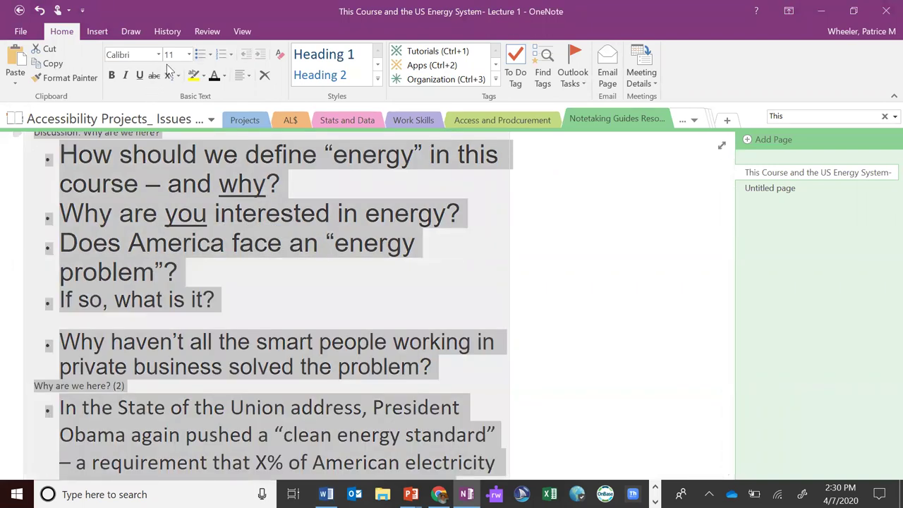
left_click(189, 55)
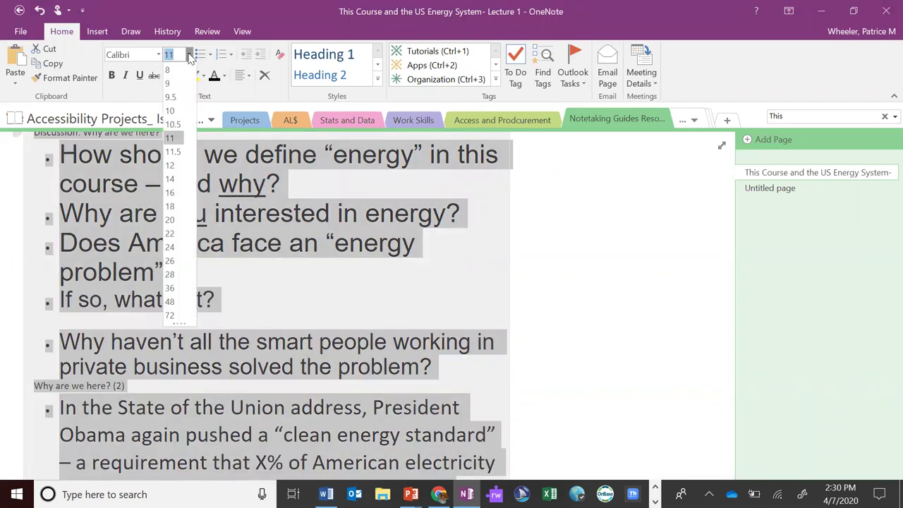
left_click(170, 180)
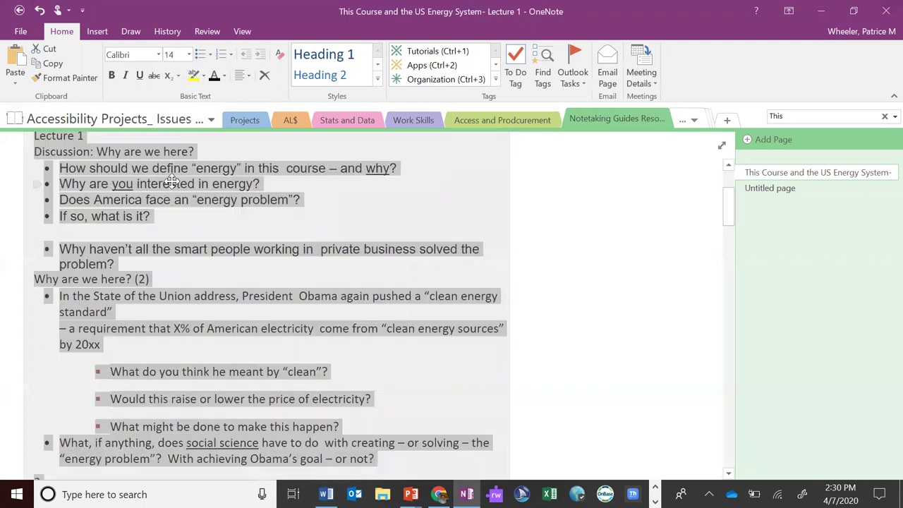
left_click(329, 316)
scroll(317, 308, "up", 3)
scroll(317, 308, "down", 5)
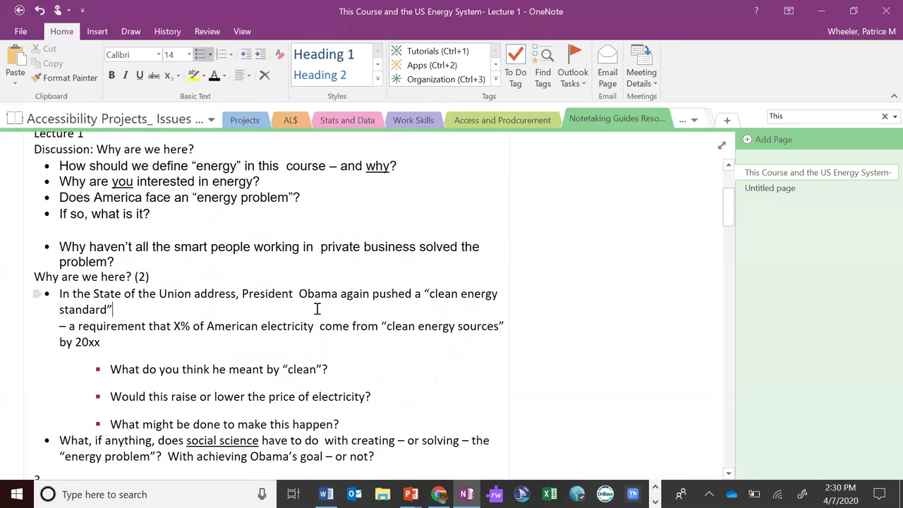
scroll(317, 308, "up", 2)
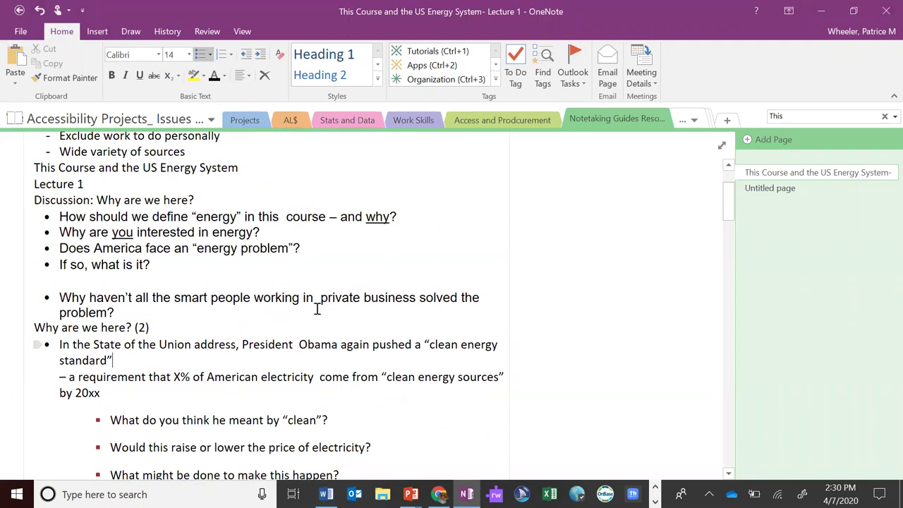
key("super+Left")
left_click(572, 252)
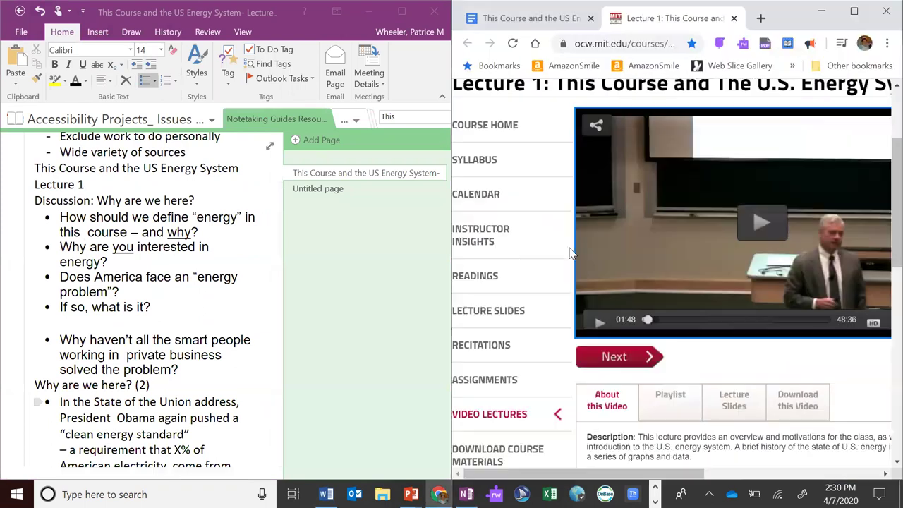
Switch the notes to Full Page View and play, then pause, the lecture video
left_click(268, 150)
scroll(217, 217, "up", 2)
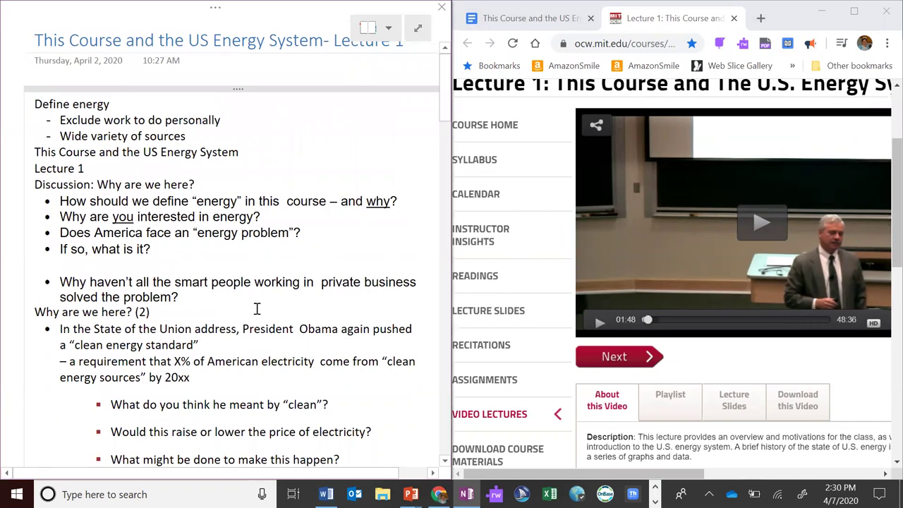
left_click(599, 329)
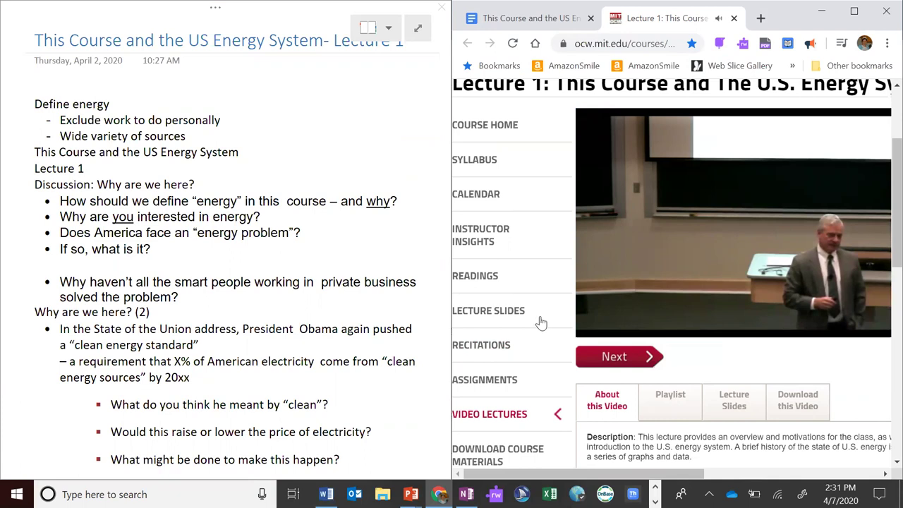
mouse_move(593, 321)
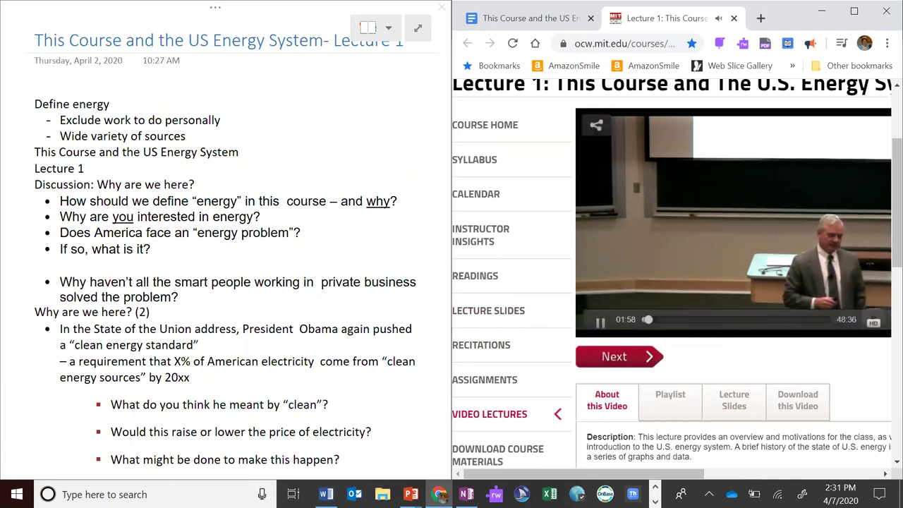
left_click(598, 323)
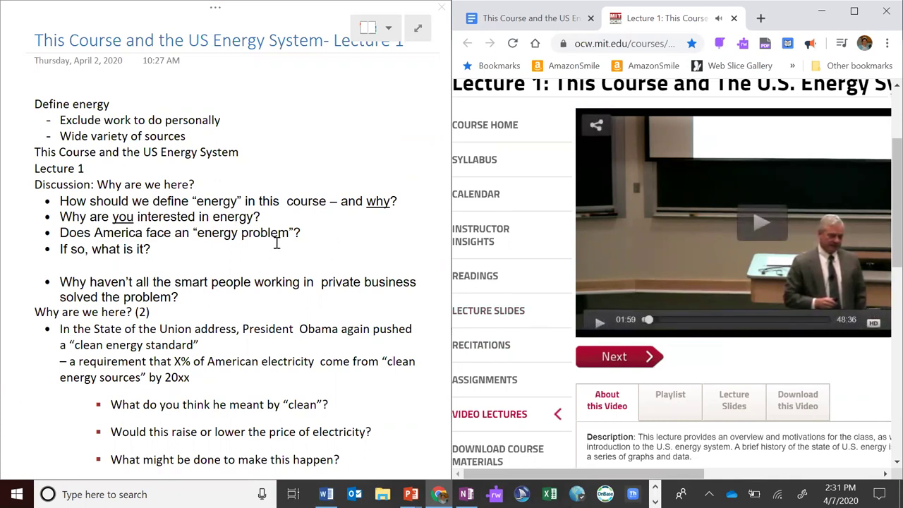
Jump the video to about 06:30, pause at 06:37, and restore the notes to Normal View
left_click(665, 322)
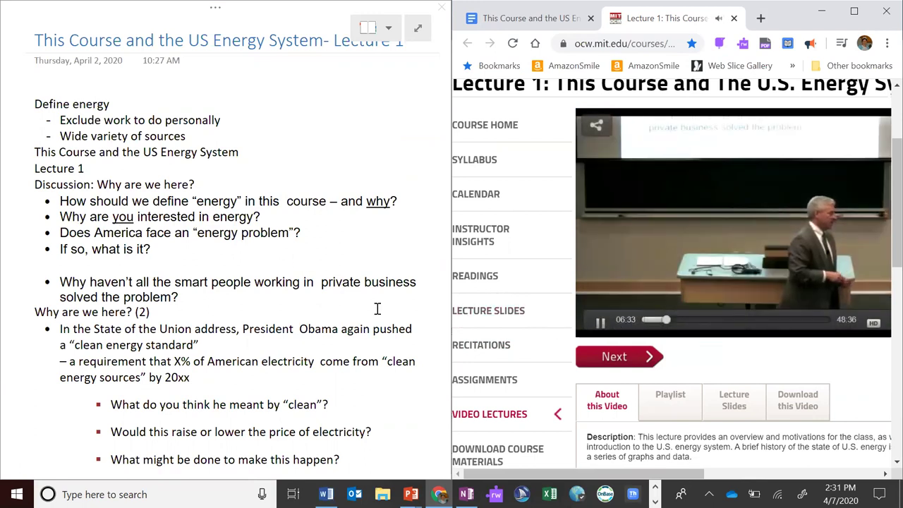
scroll(377, 308, "down", 1)
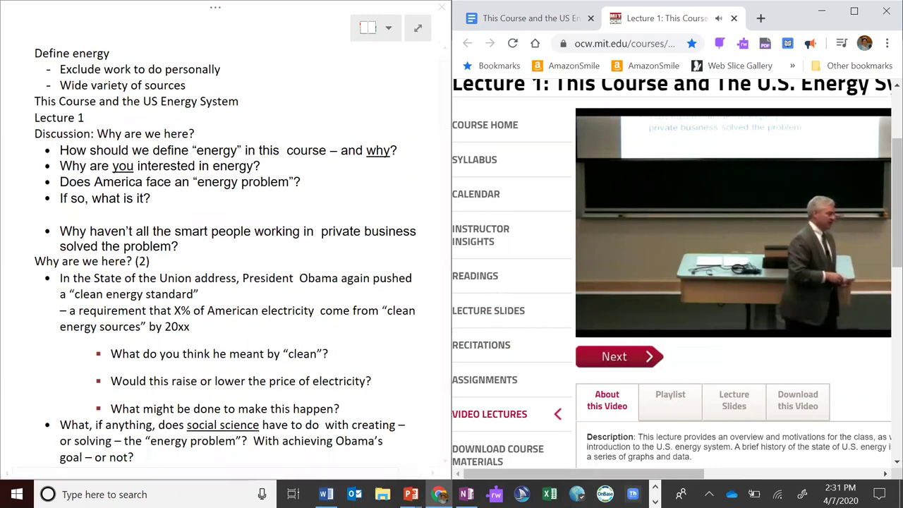
left_click(600, 322)
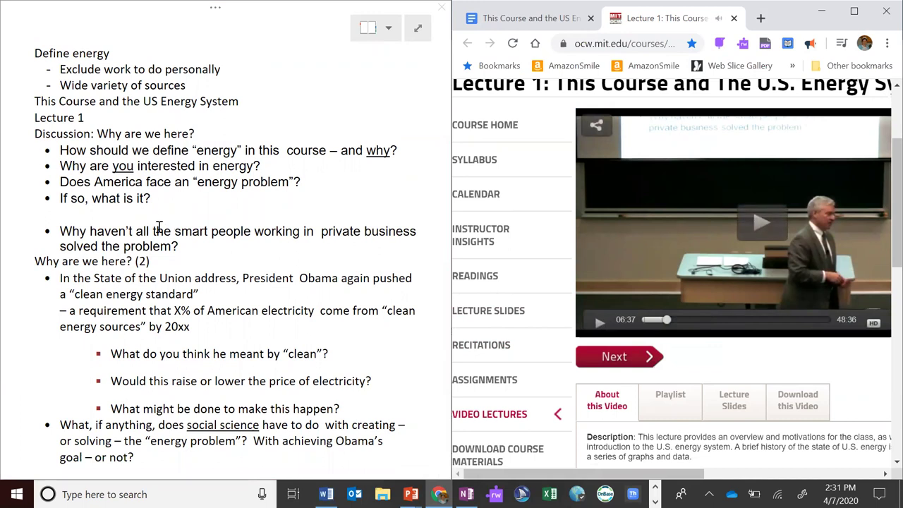
scroll(158, 225, "up", 1)
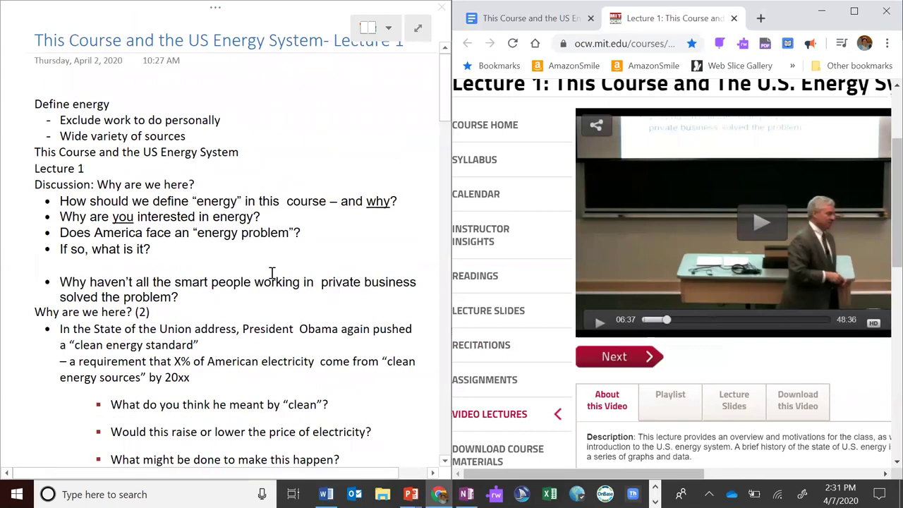
left_click(417, 28)
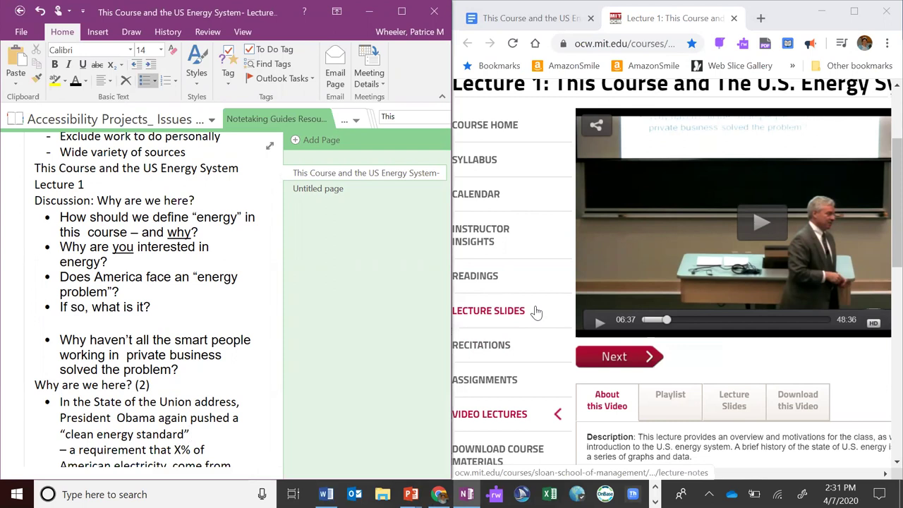
Switch to the full-screen PowerPoint slide show showing the contact information slide
key("alt+Tab")
key("alt+Tab")
key("alt+Tab")
key("alt+Tab")
key("alt+Tab")
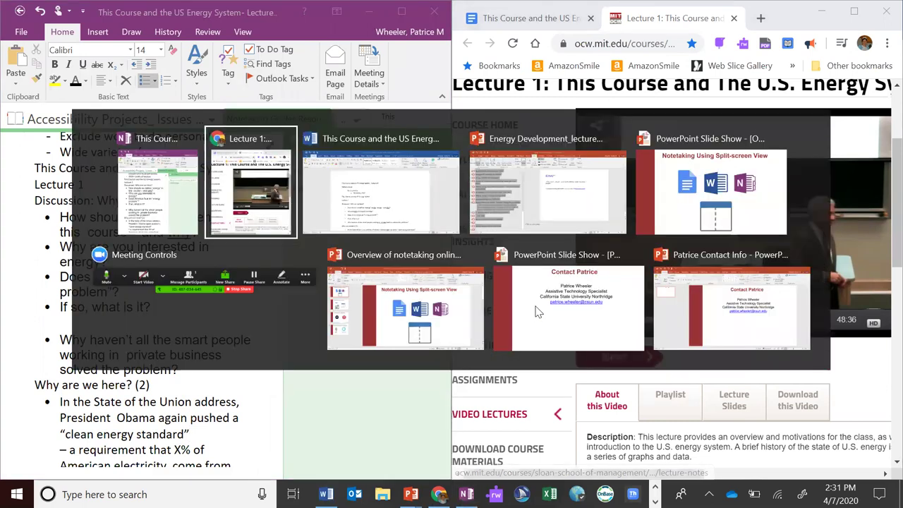
key("alt+Tab")
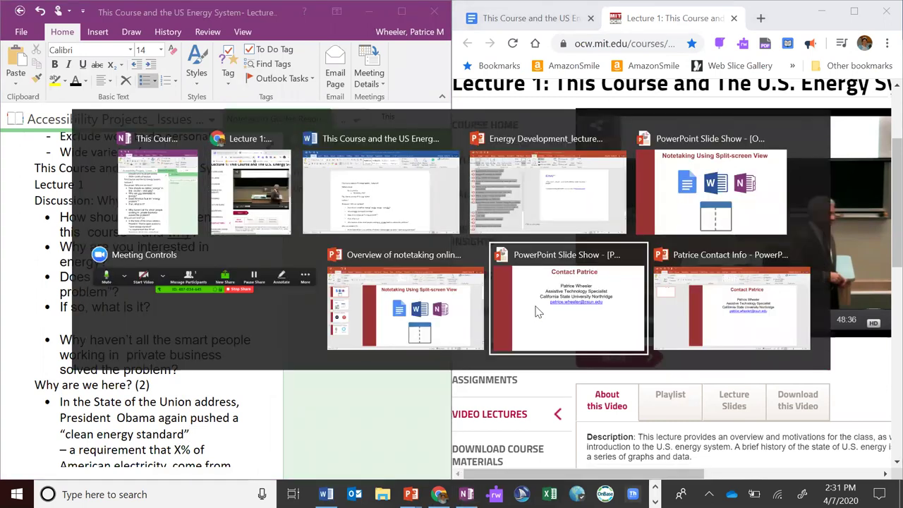